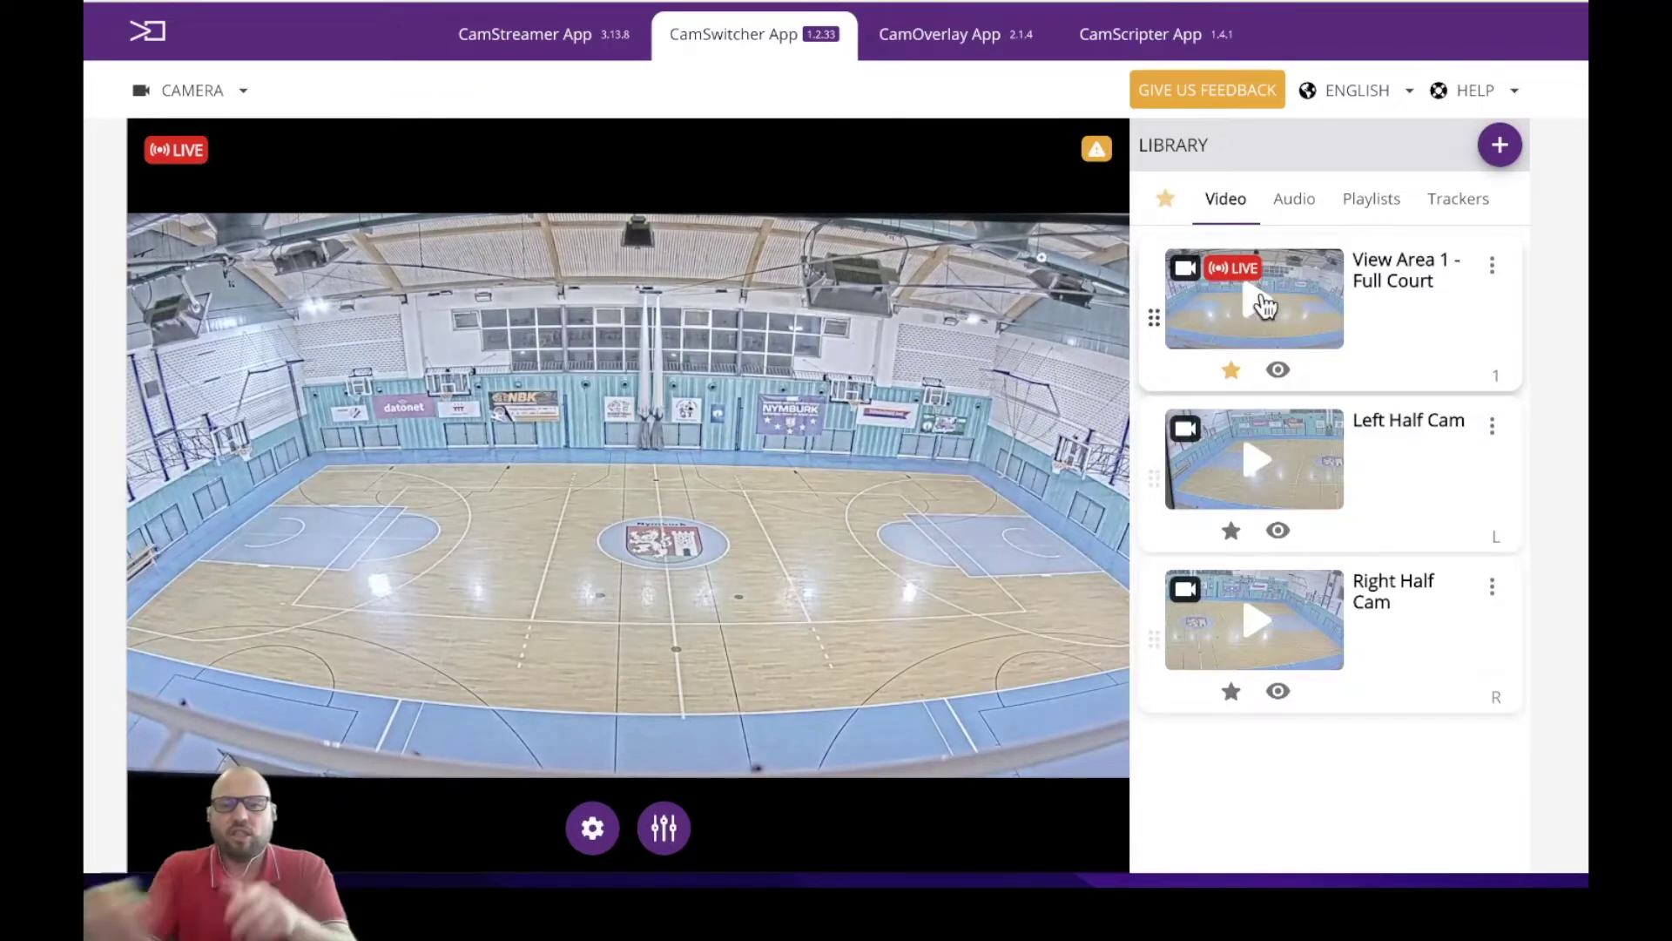
- Switch the live output to Left Half Cam, then Right Half Cam, then back to Full Court
click(1245, 482)
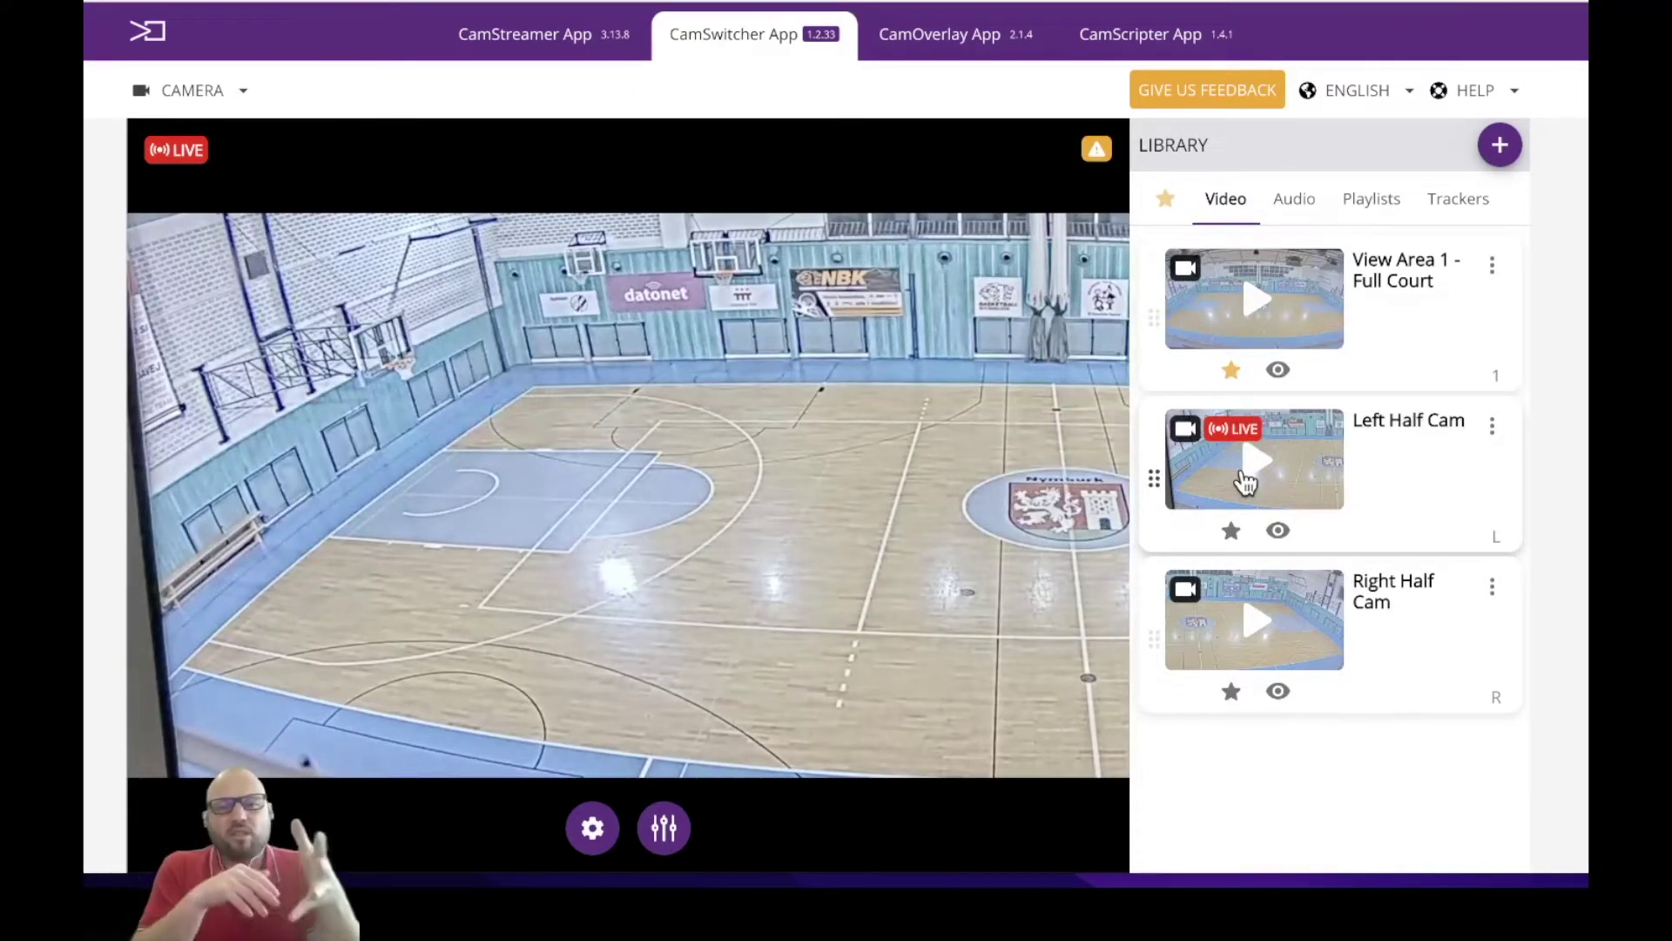
click(1261, 643)
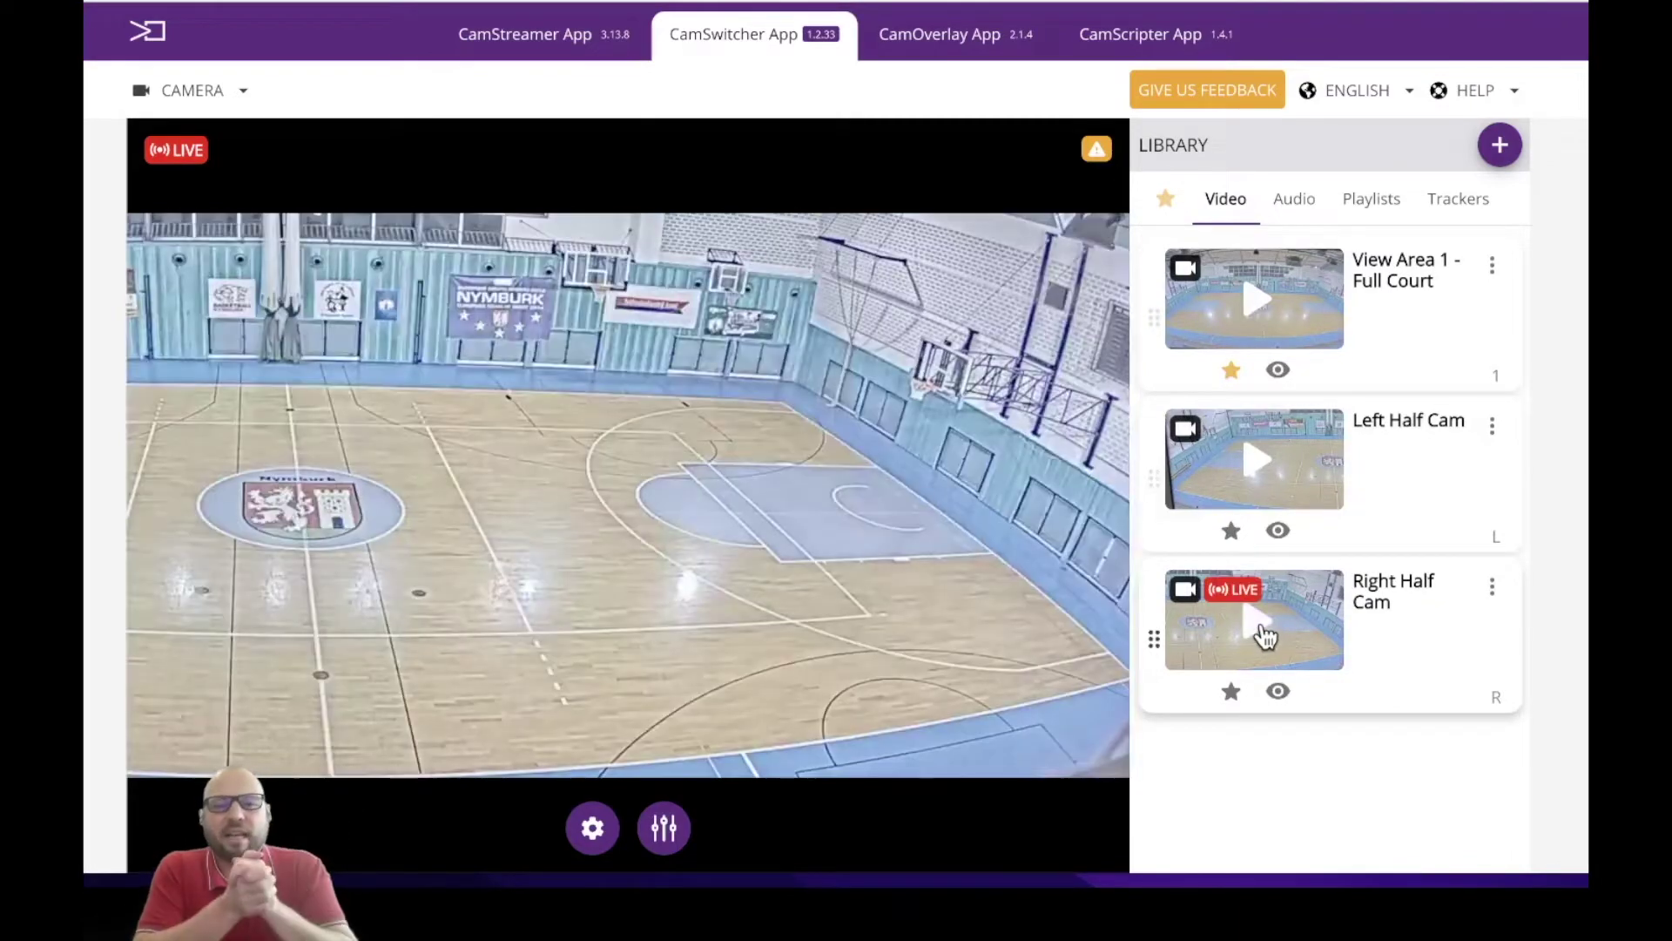
click(1257, 299)
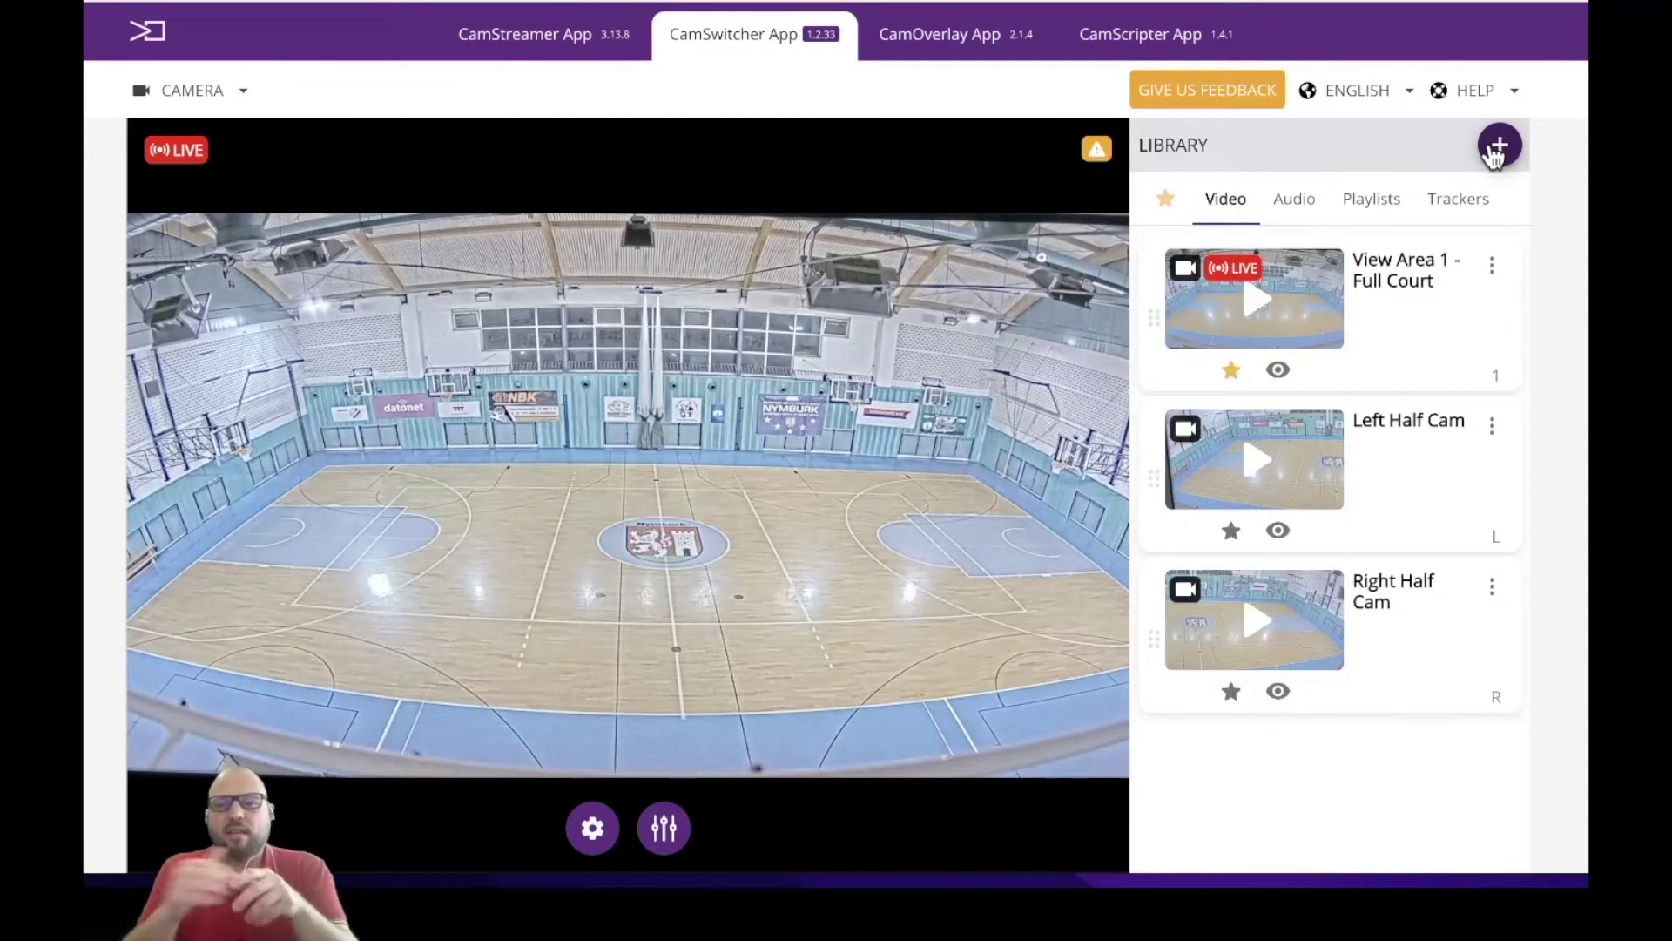
- Add a new sport tracker named 'Basketball' with keyboard shortcut B
click(1496, 149)
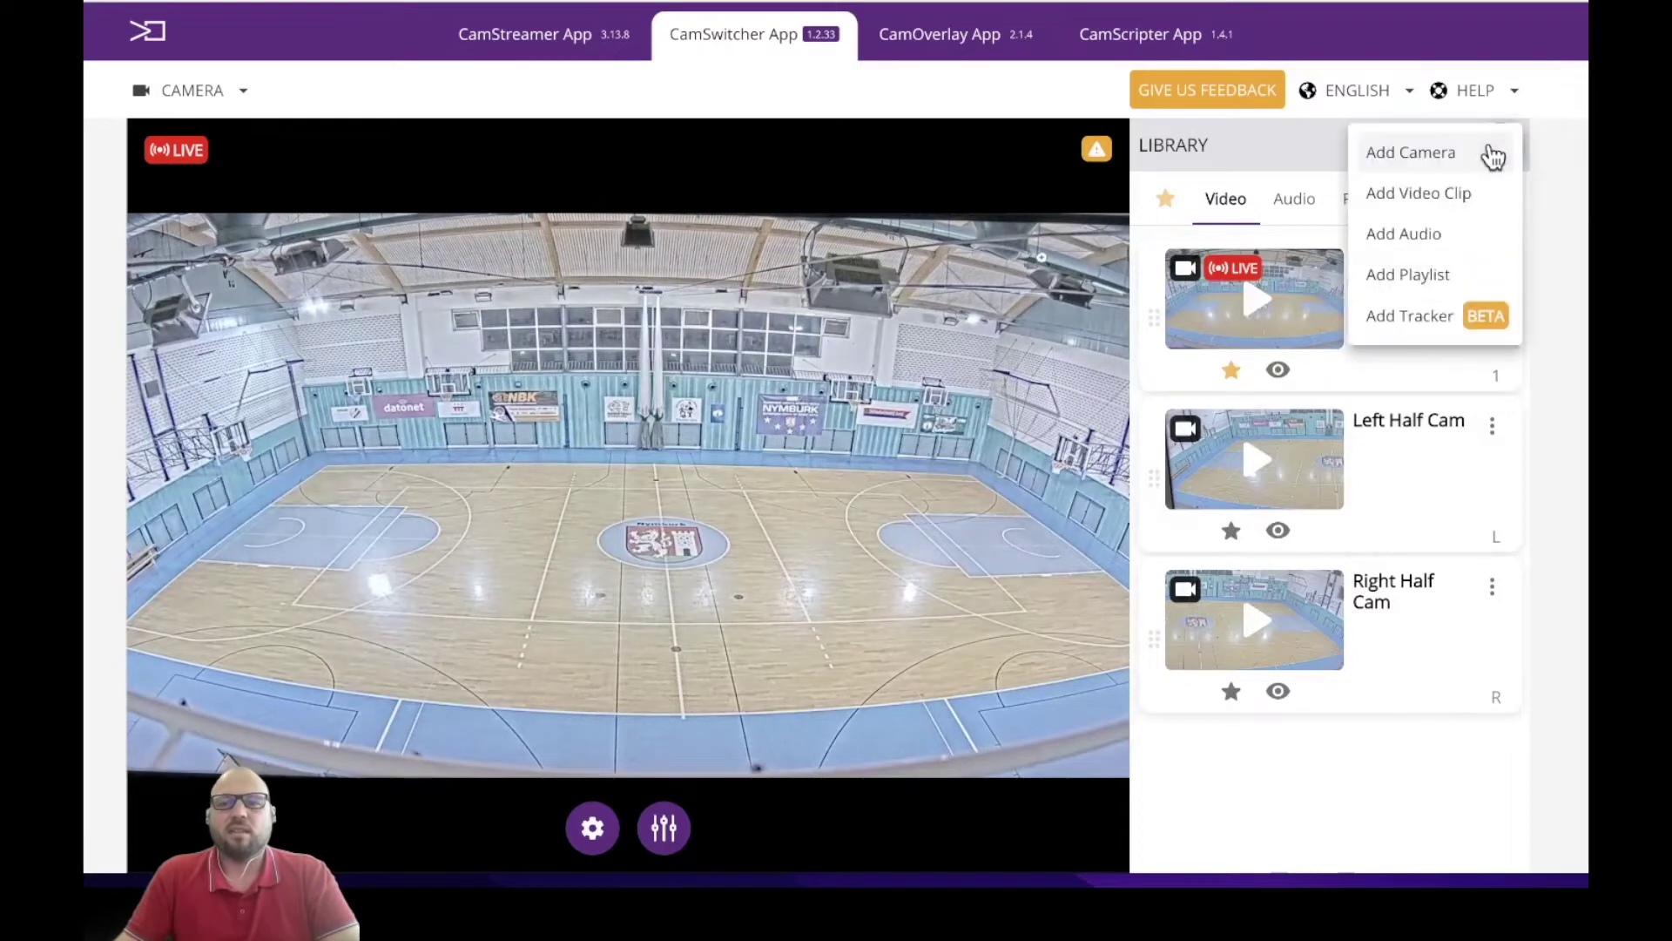
click(1428, 318)
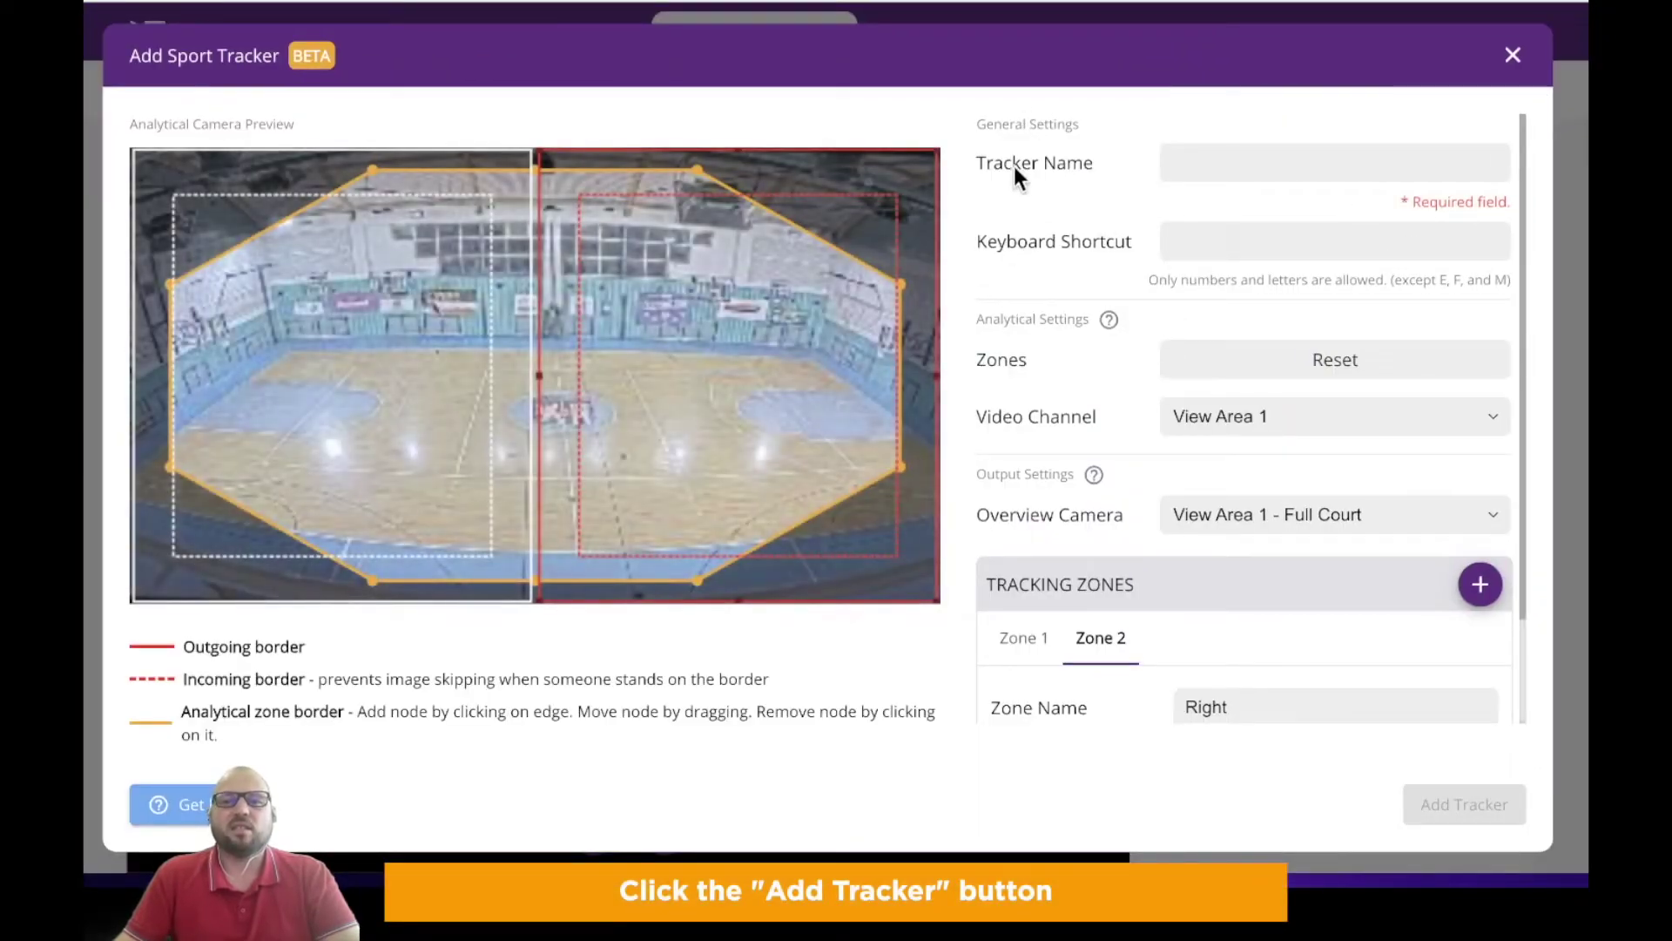
click(1239, 162)
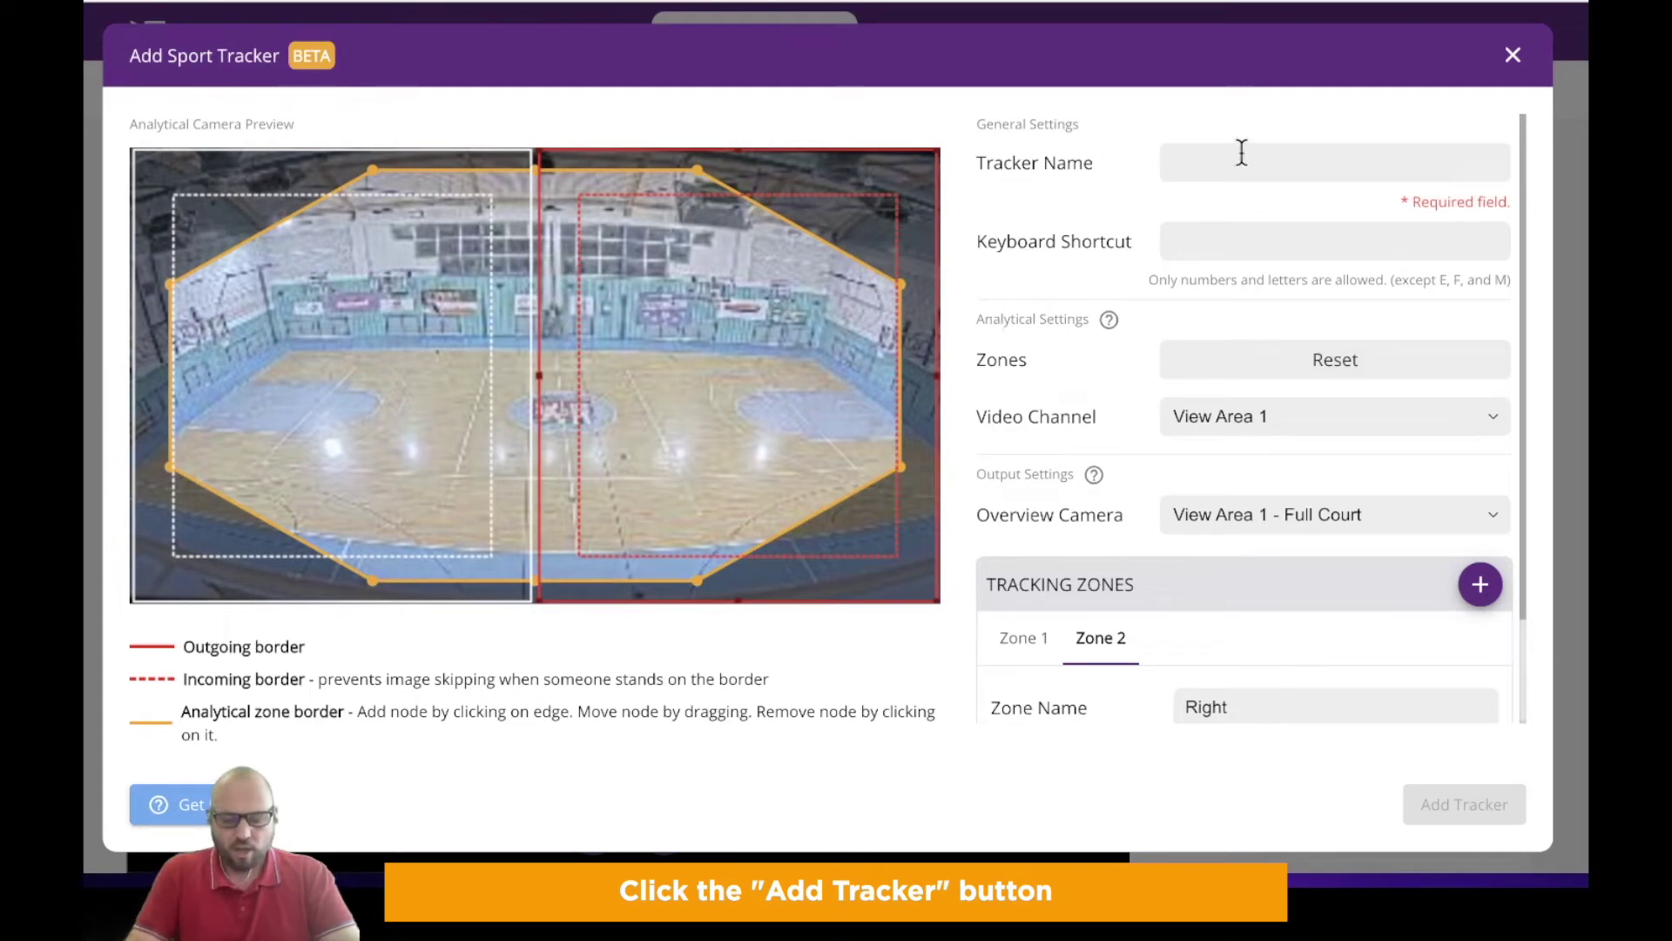
text(Basket ball)
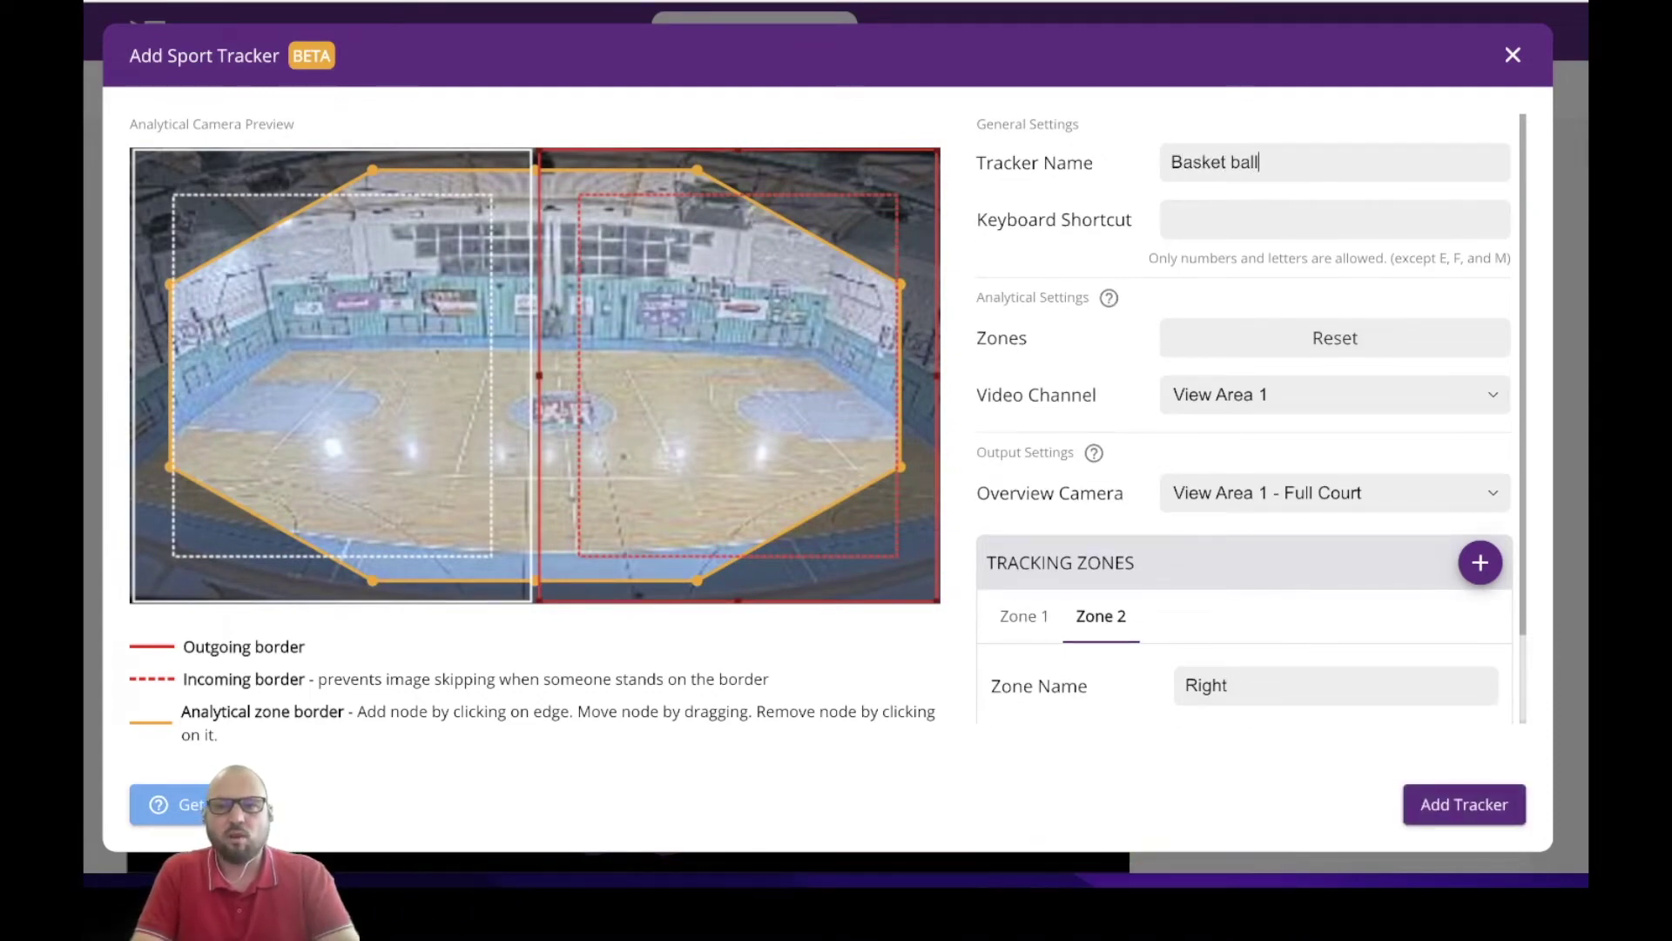
key(BackSpace)
key(BackSpace)
key(BackSpace)
key(BackSpace)
key(BackSpace)
text(ball)
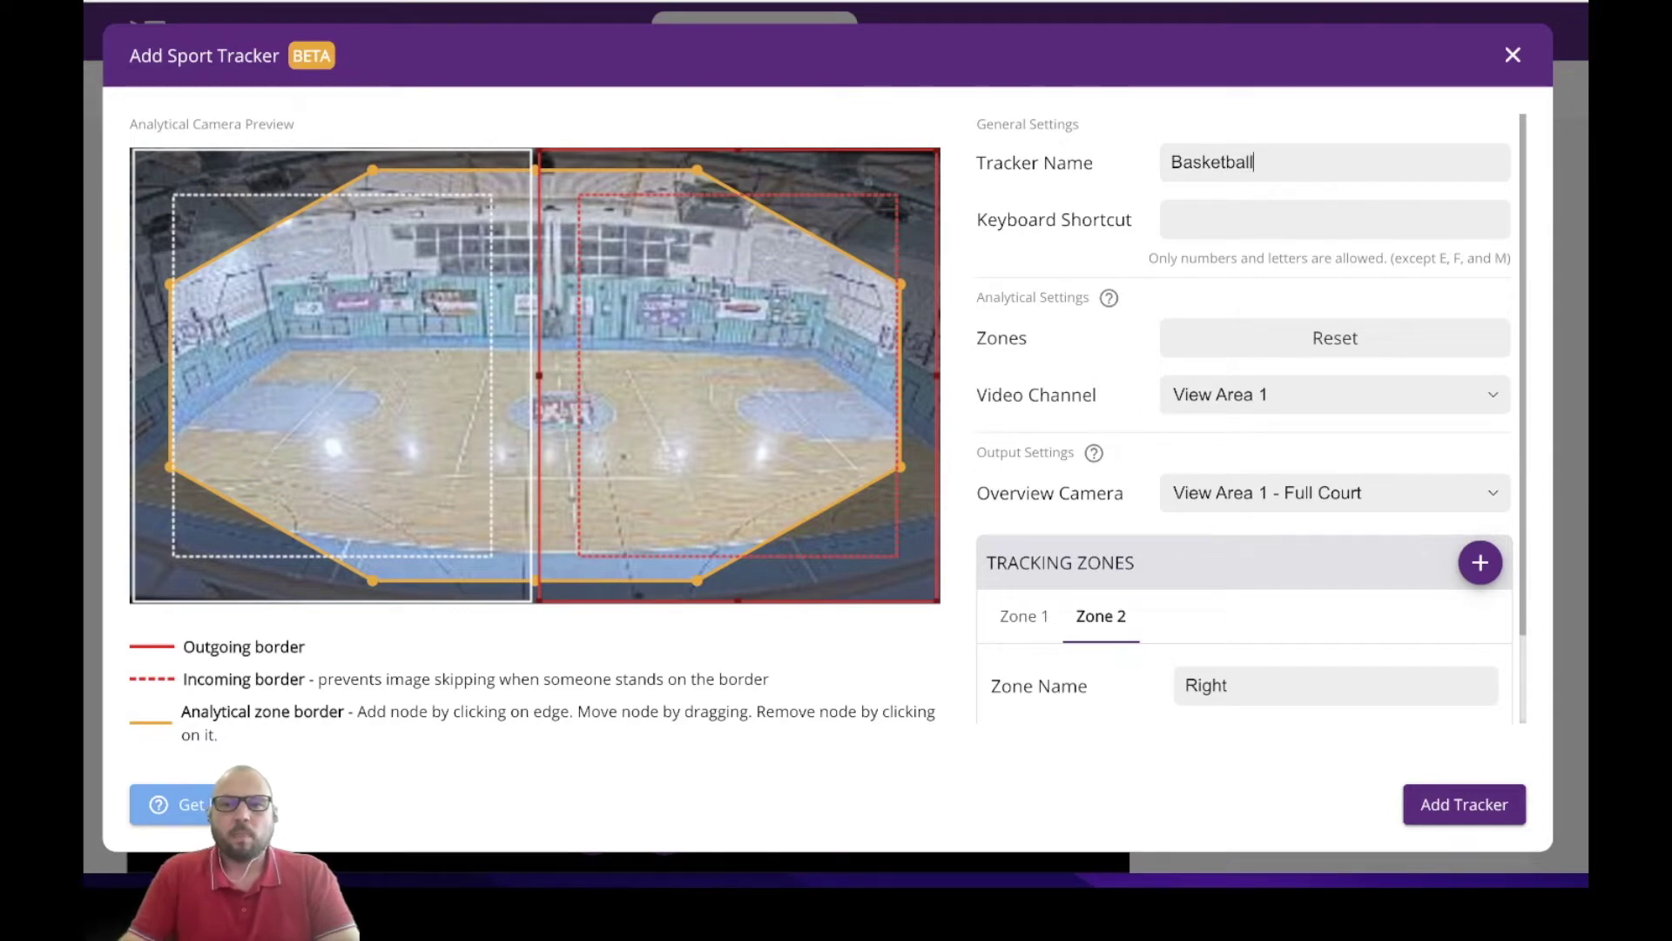
click(1325, 209)
text(B)
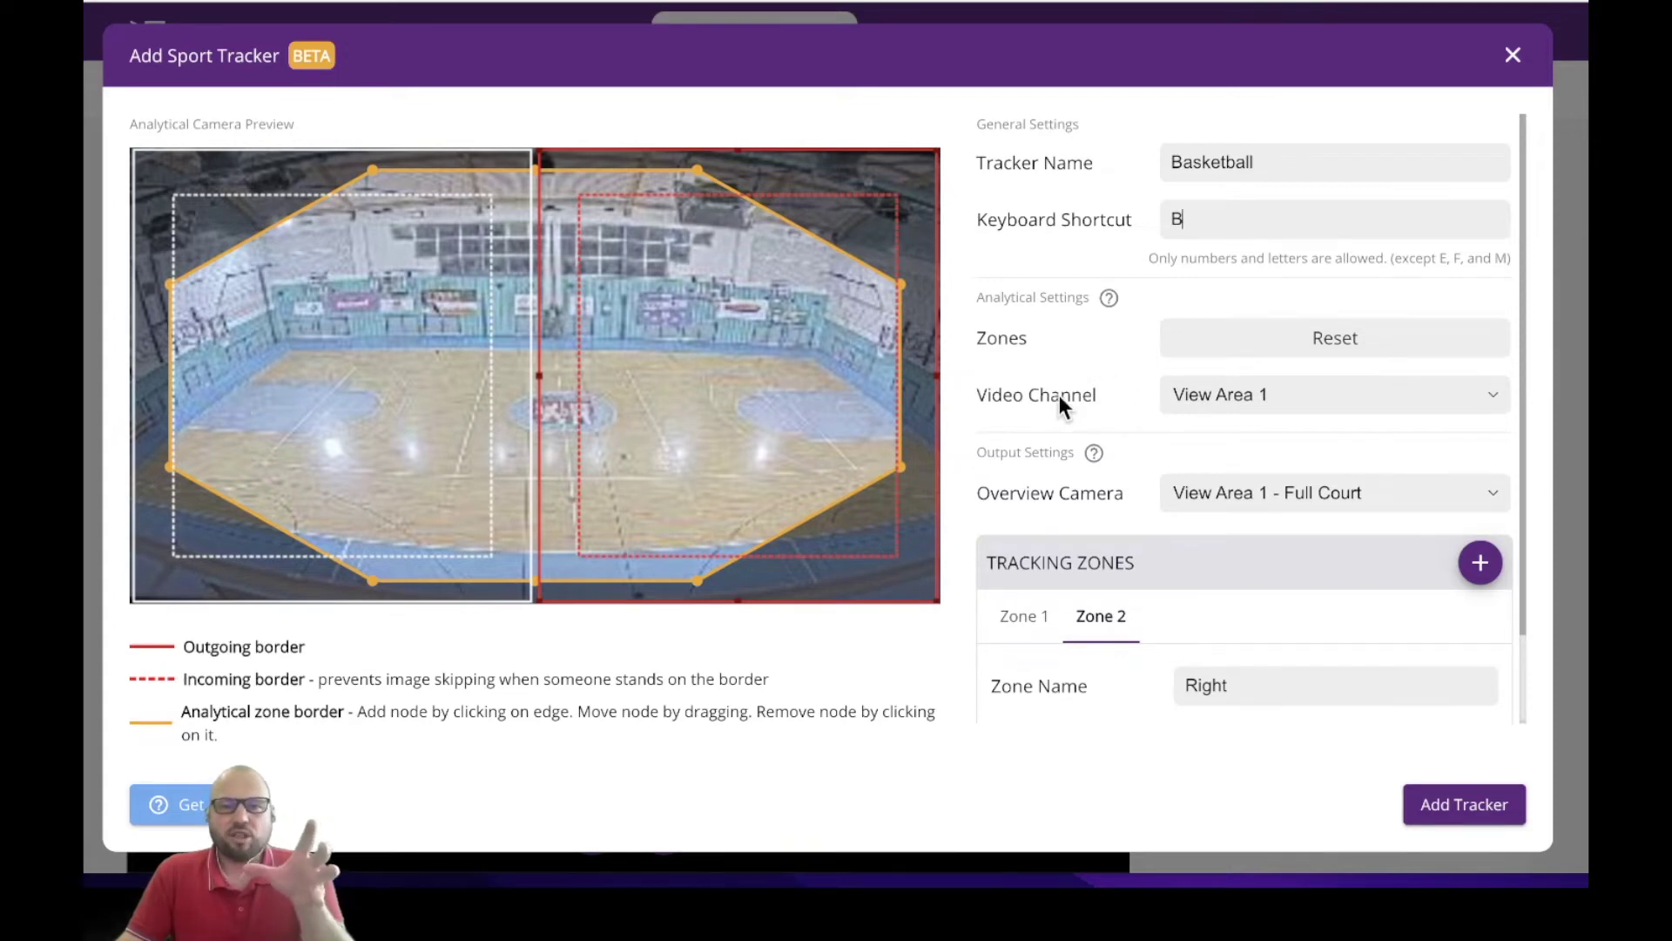
scroll(1262, 509, down, 1)
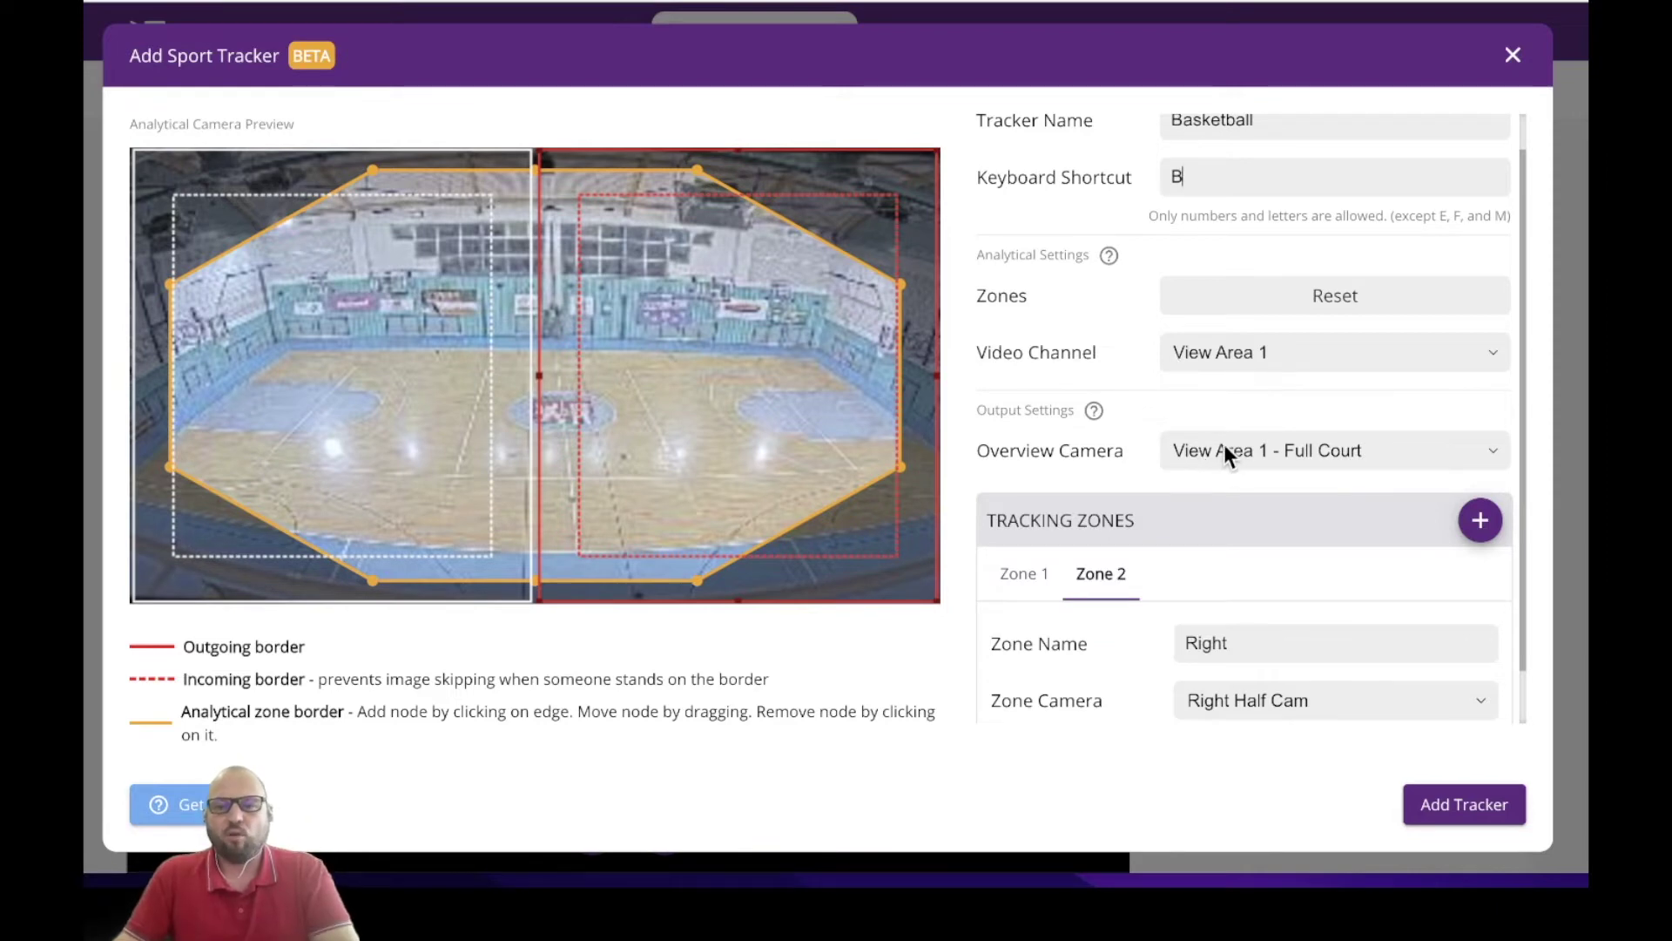
scroll(1195, 484, down, 1)
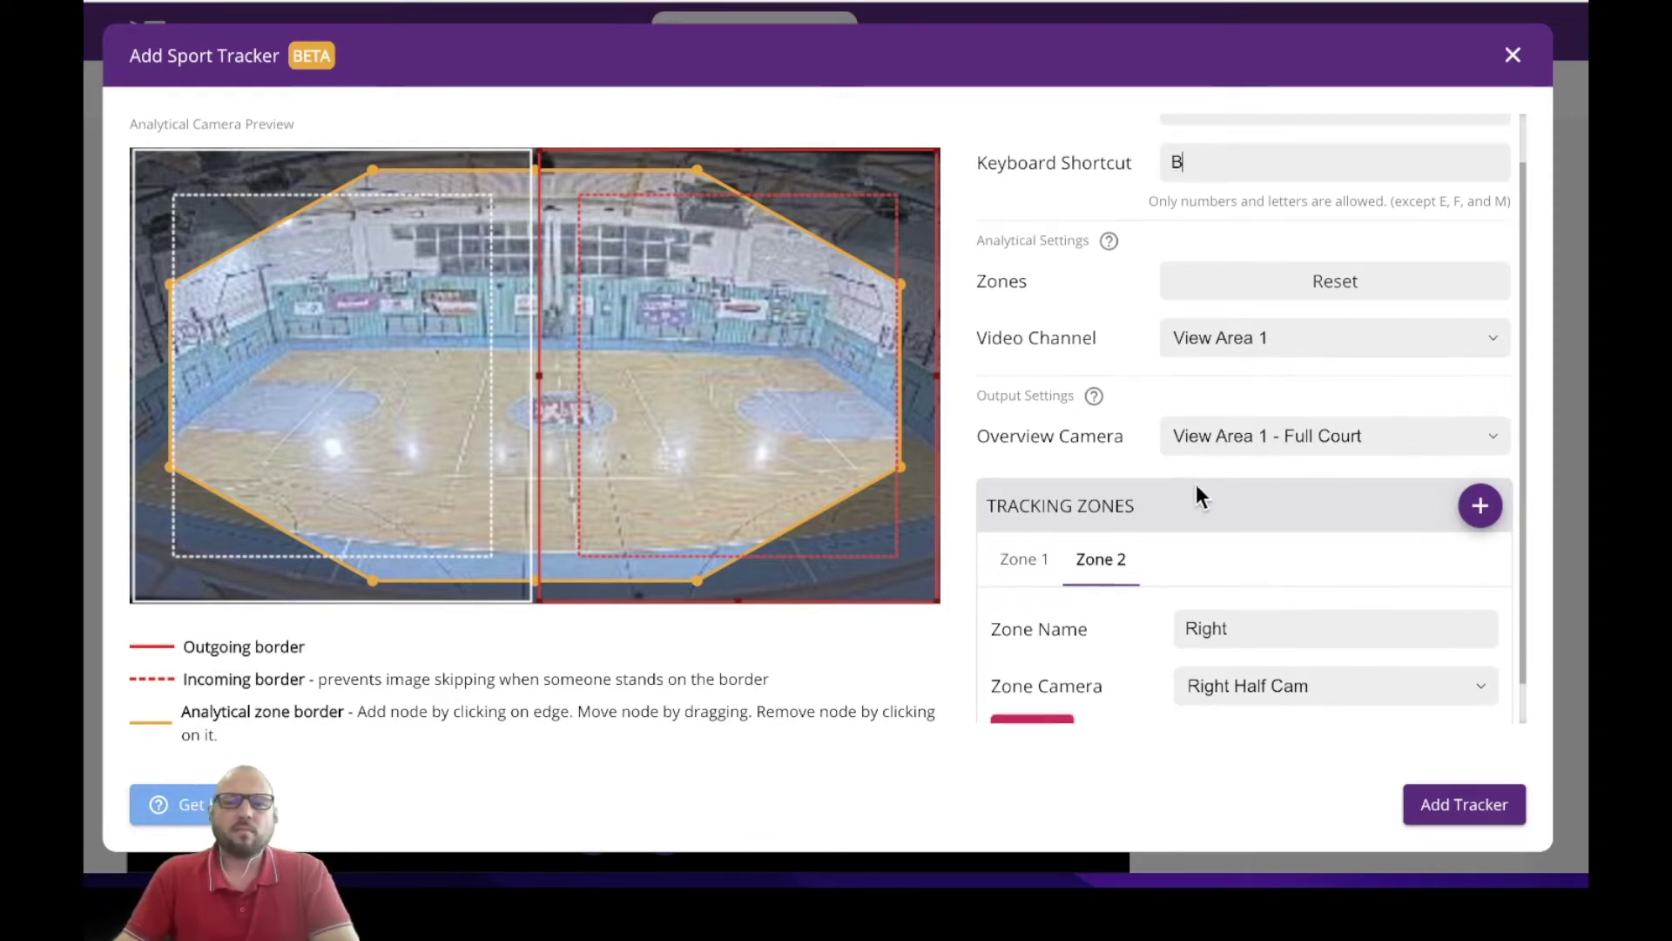
click(1033, 529)
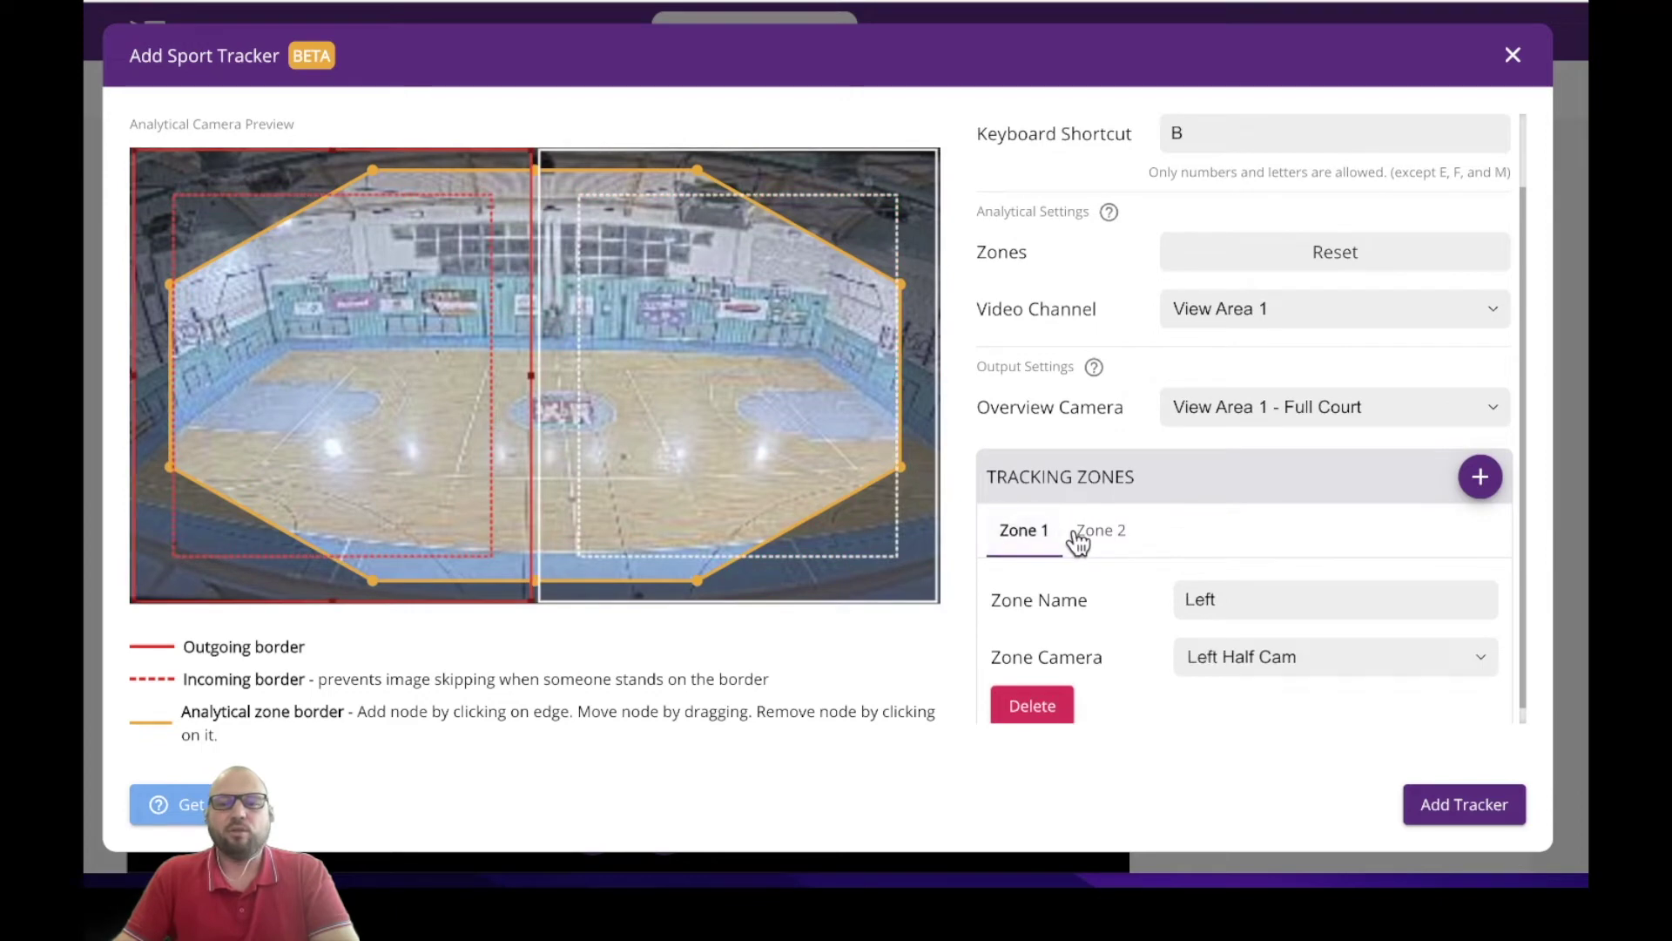
click(1104, 532)
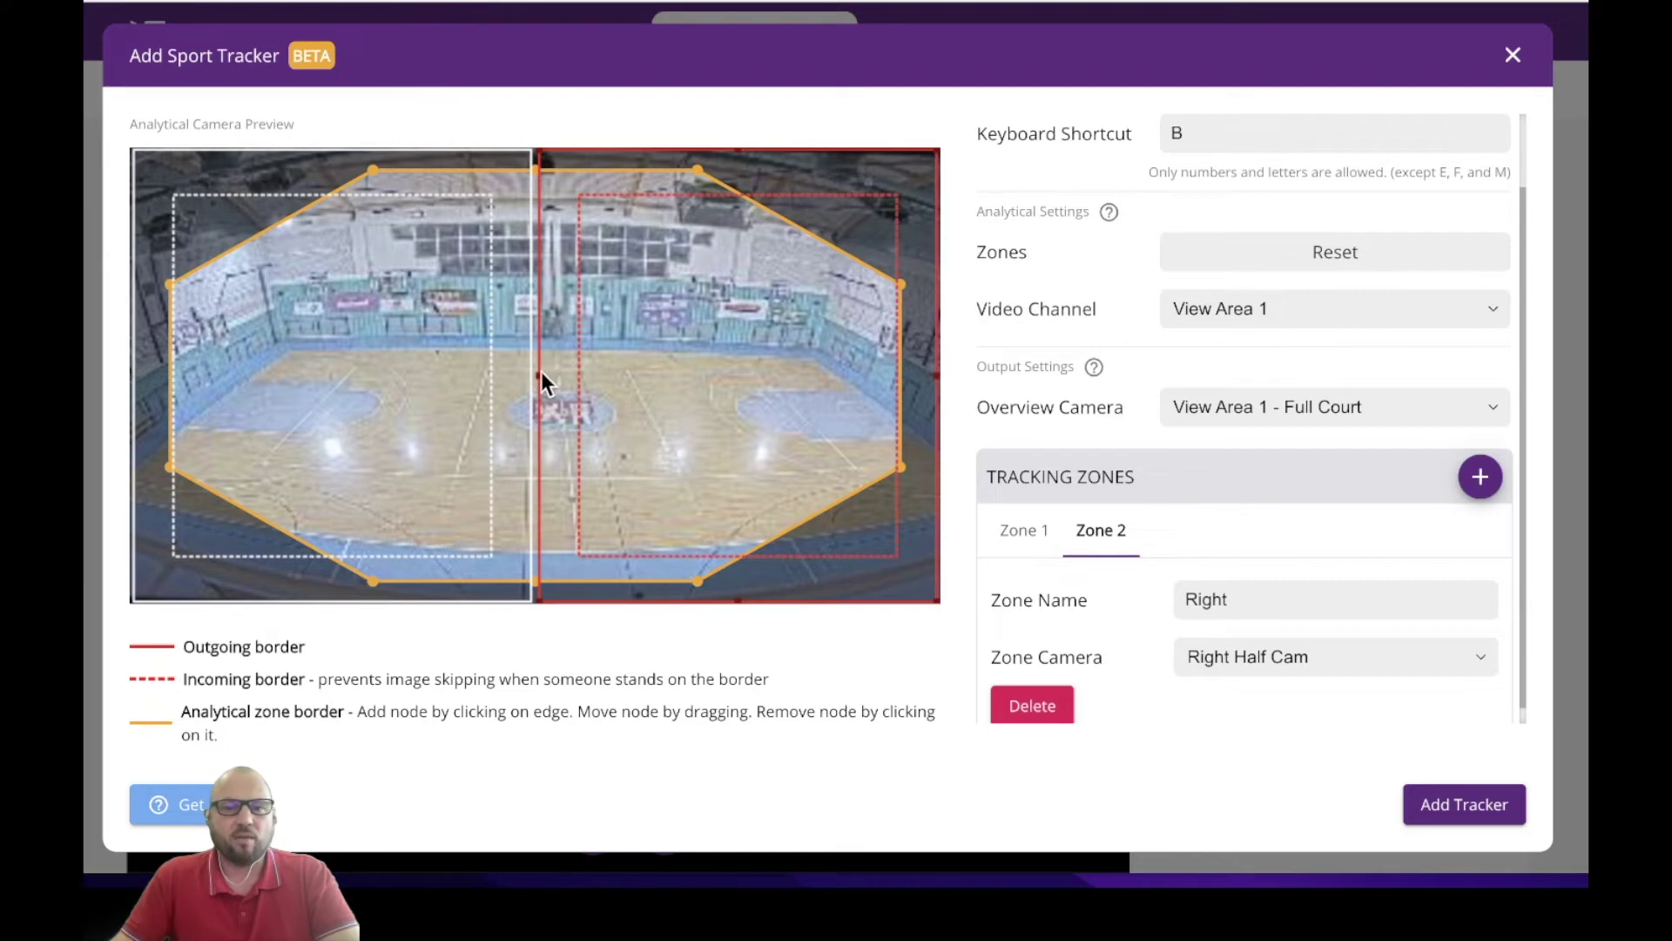
- Shift the right zone's border past centre, keep Right Half Cam, and append 'Courtsdde' to its name
mouse_move(539, 373)
mouse_down()
mouse_move(592, 375)
mouse_move(566, 376)
mouse_up()
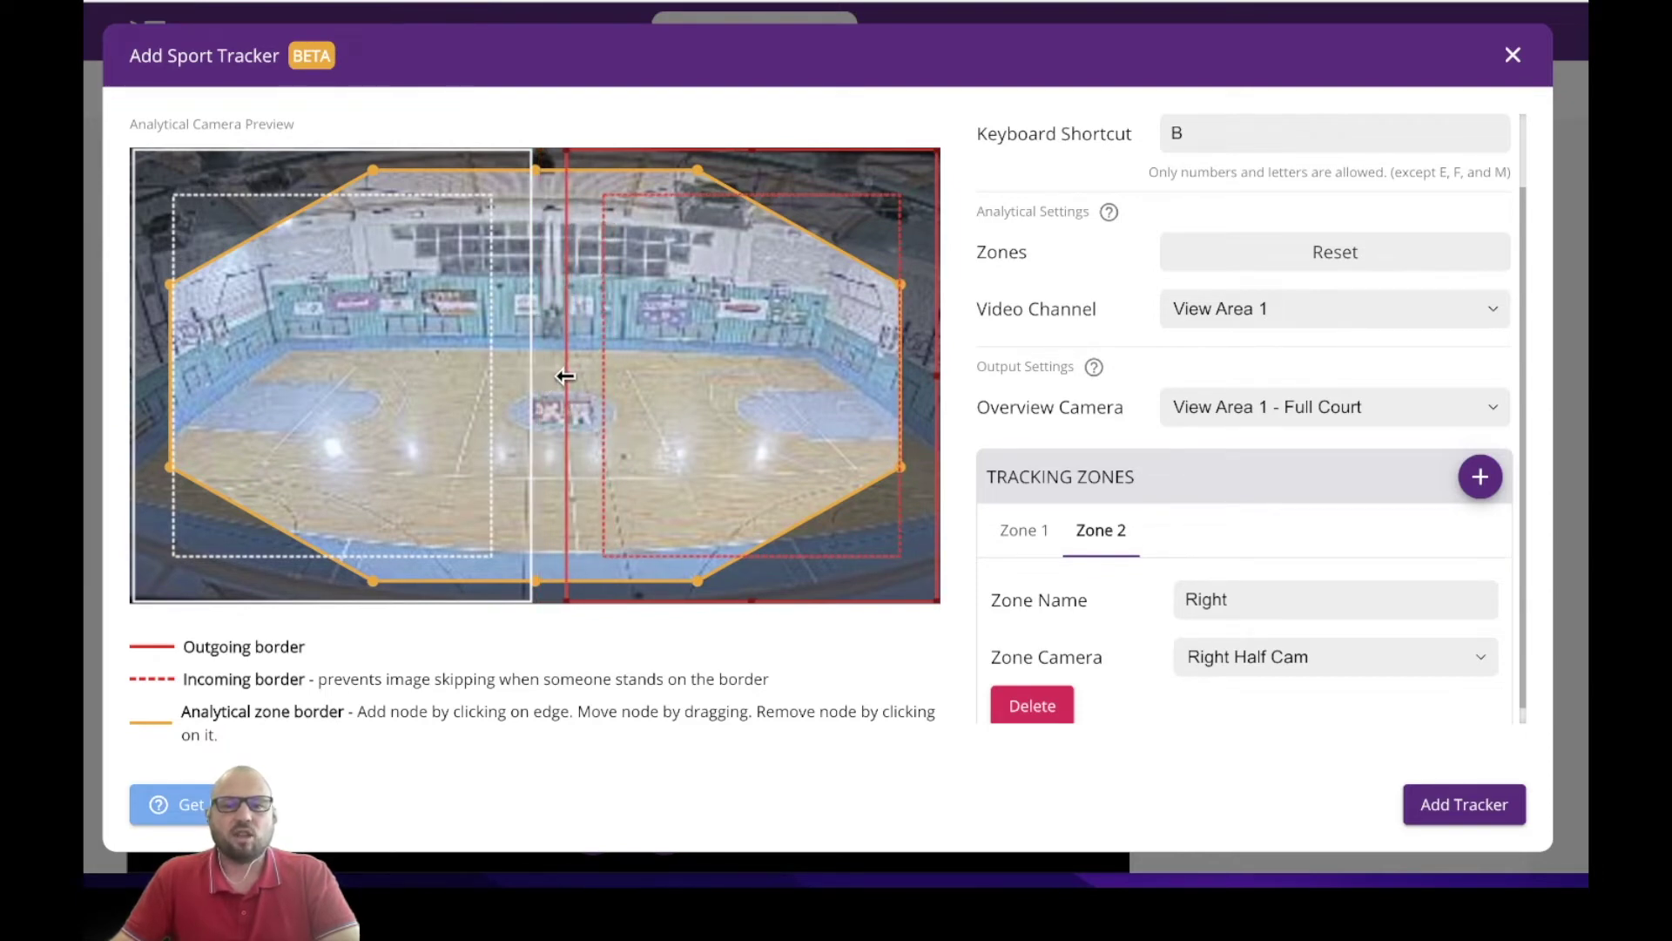
drag(566, 376, 566, 375)
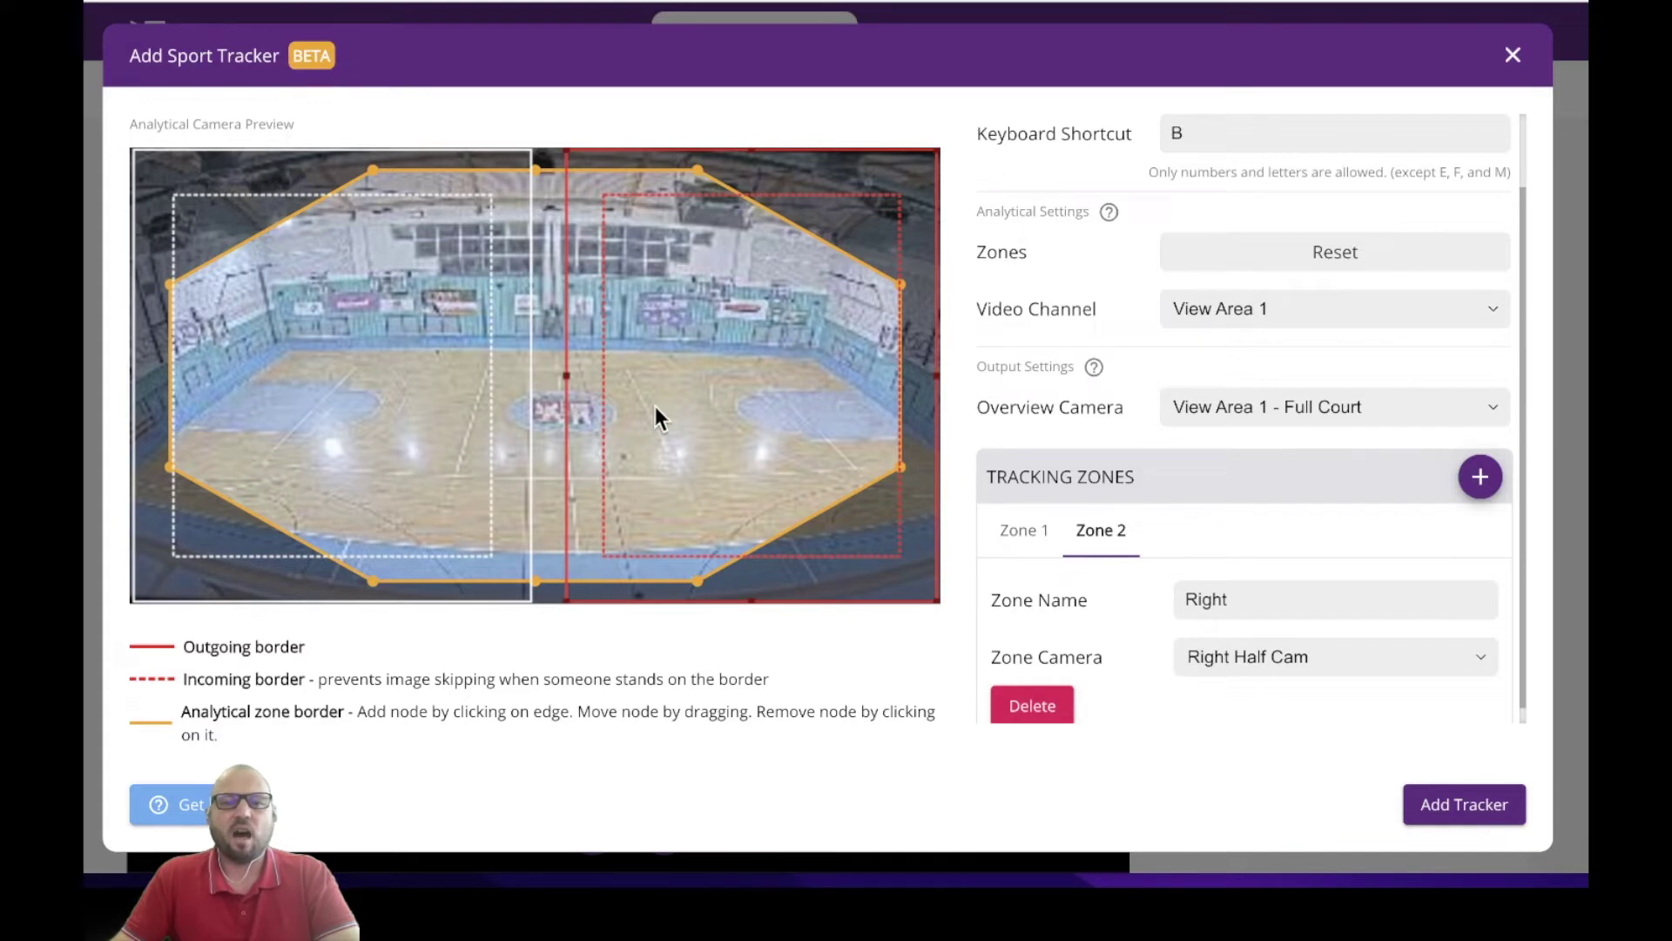
click(1315, 650)
click(1324, 656)
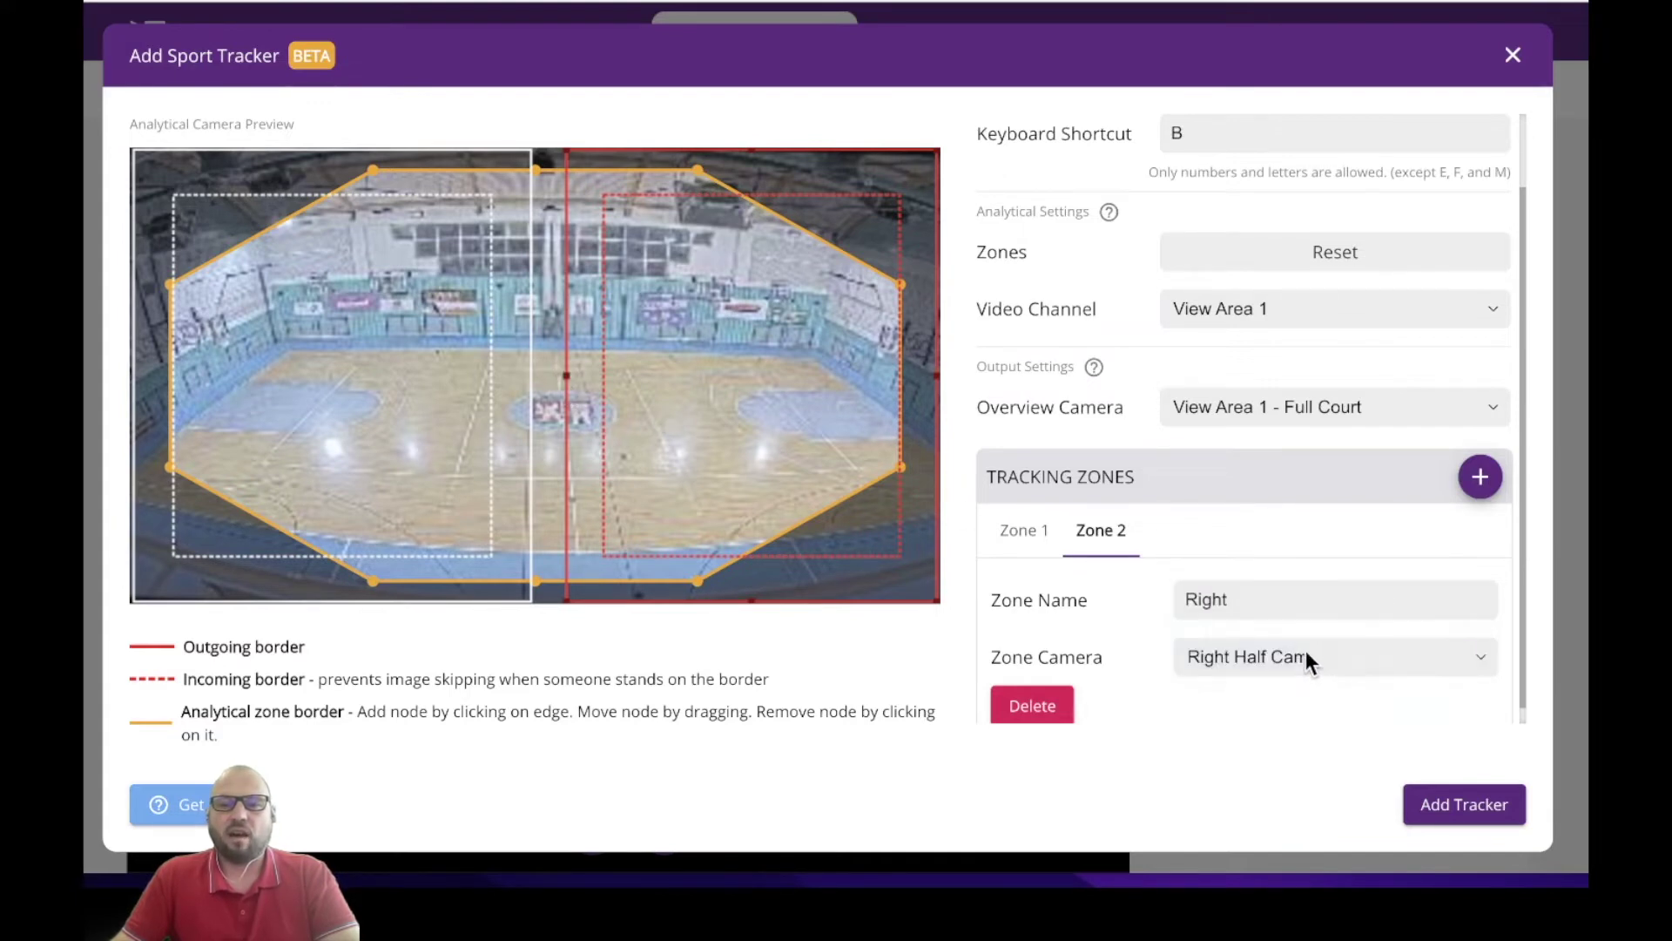
click(1291, 599)
text(Courts)
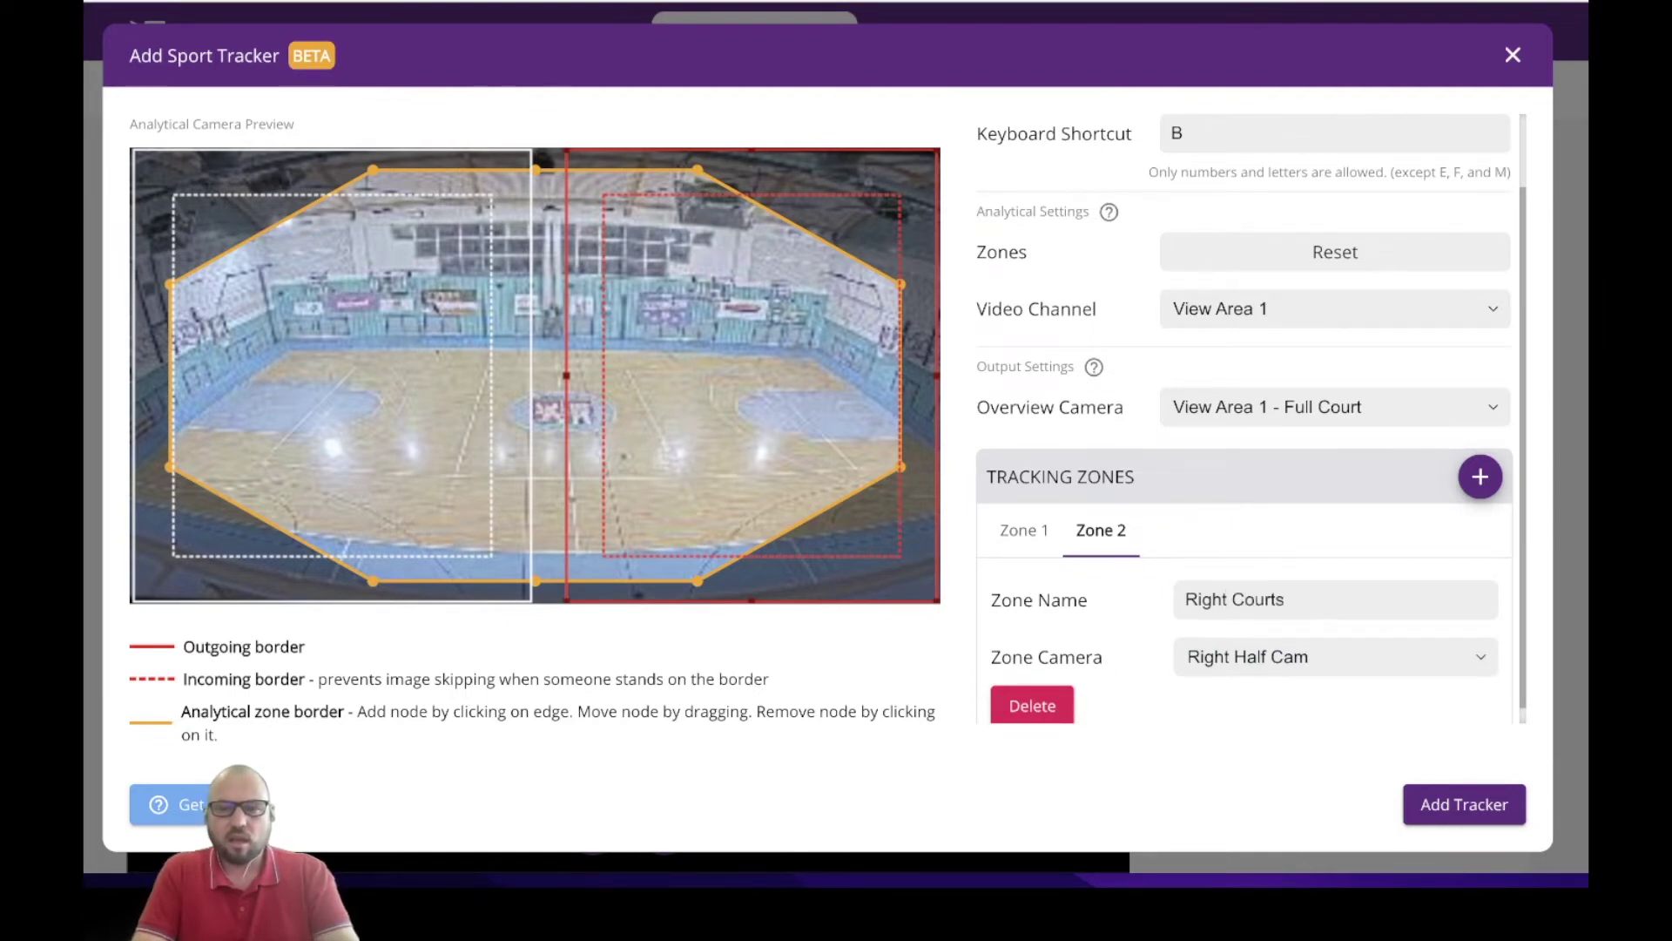
text(dde)
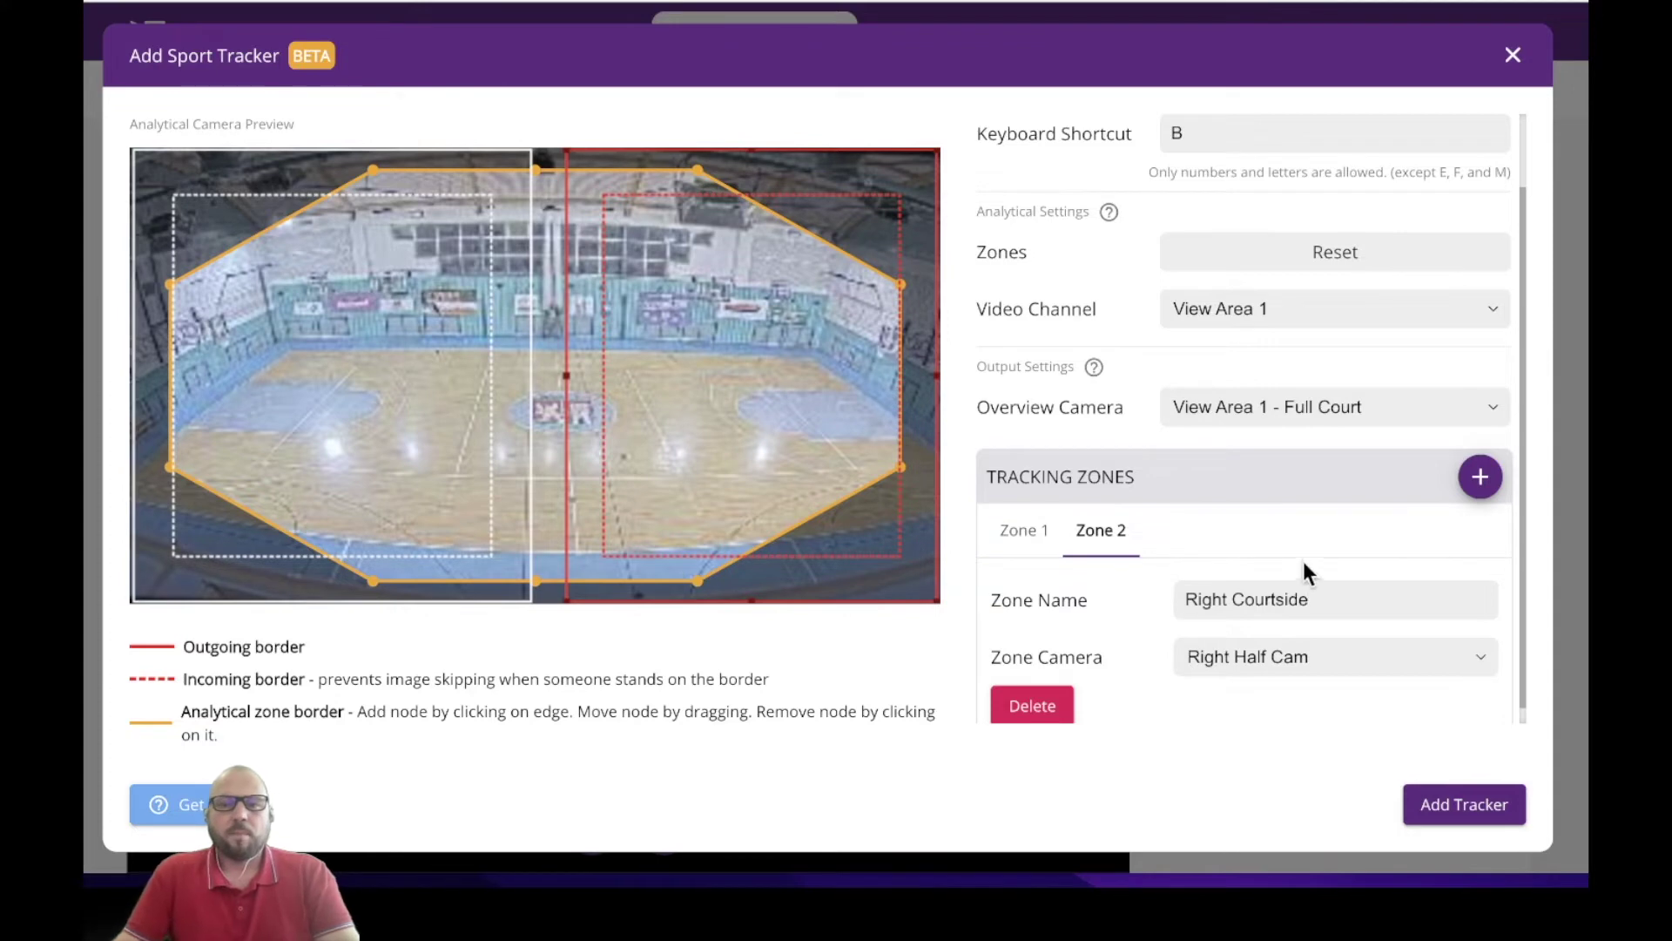
- Move the left zone's border toward centre, name it 'Left Courtside', and keep Left Half Cam
click(1036, 538)
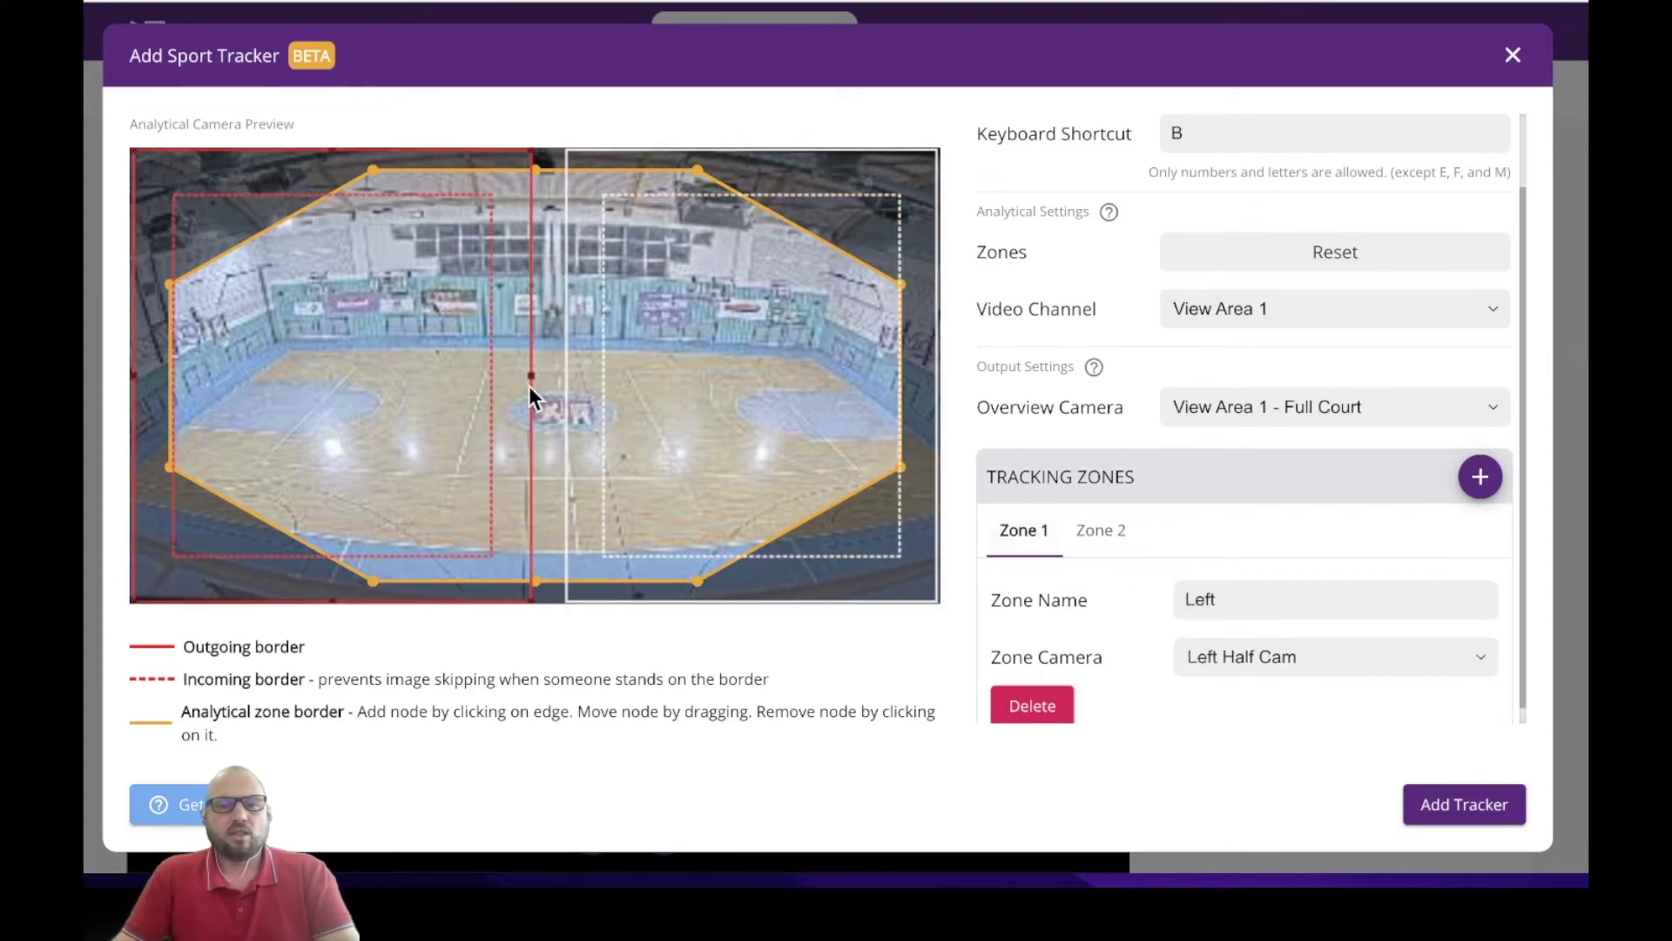
drag(532, 380, 566, 383)
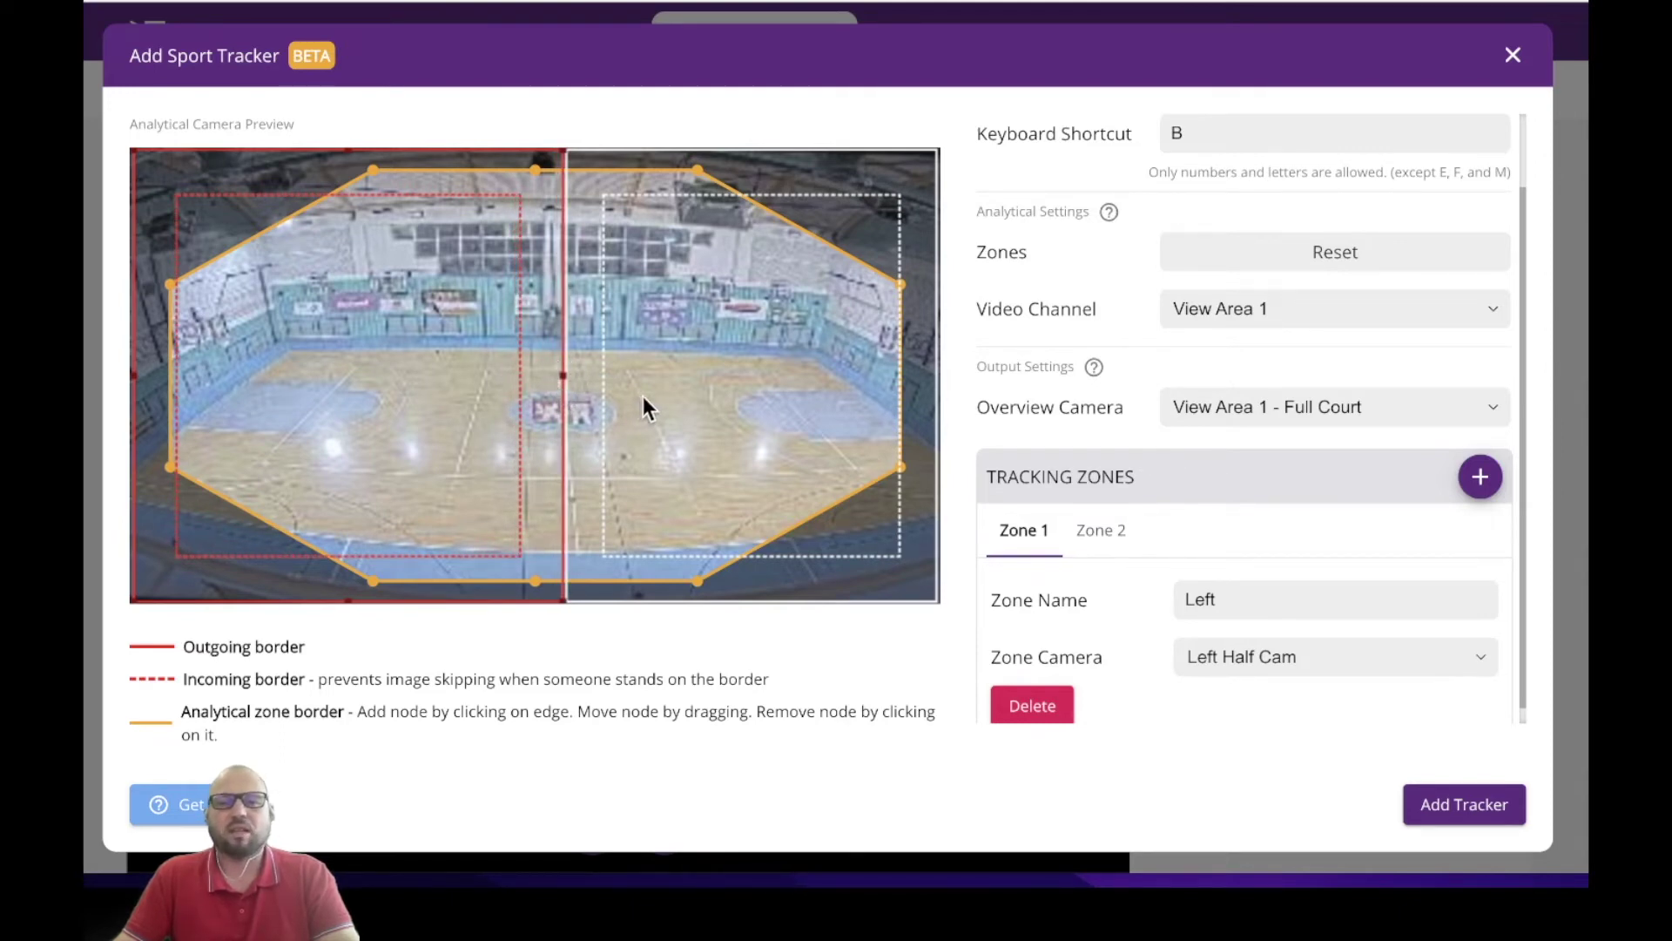
click(1234, 596)
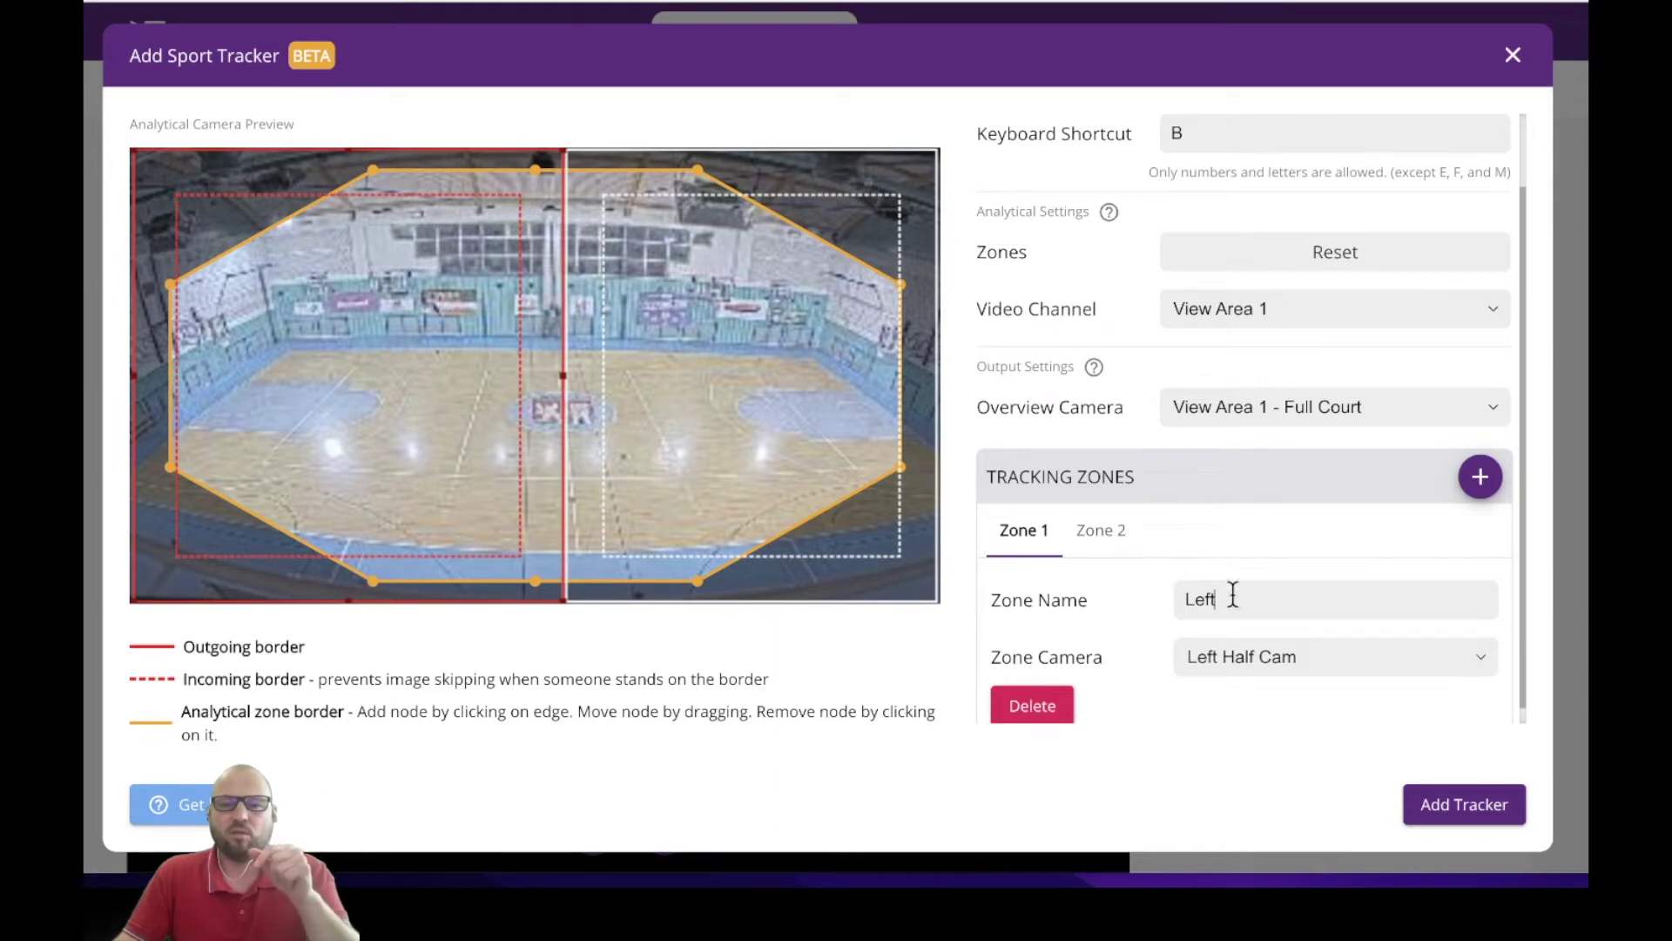
text(Courtside)
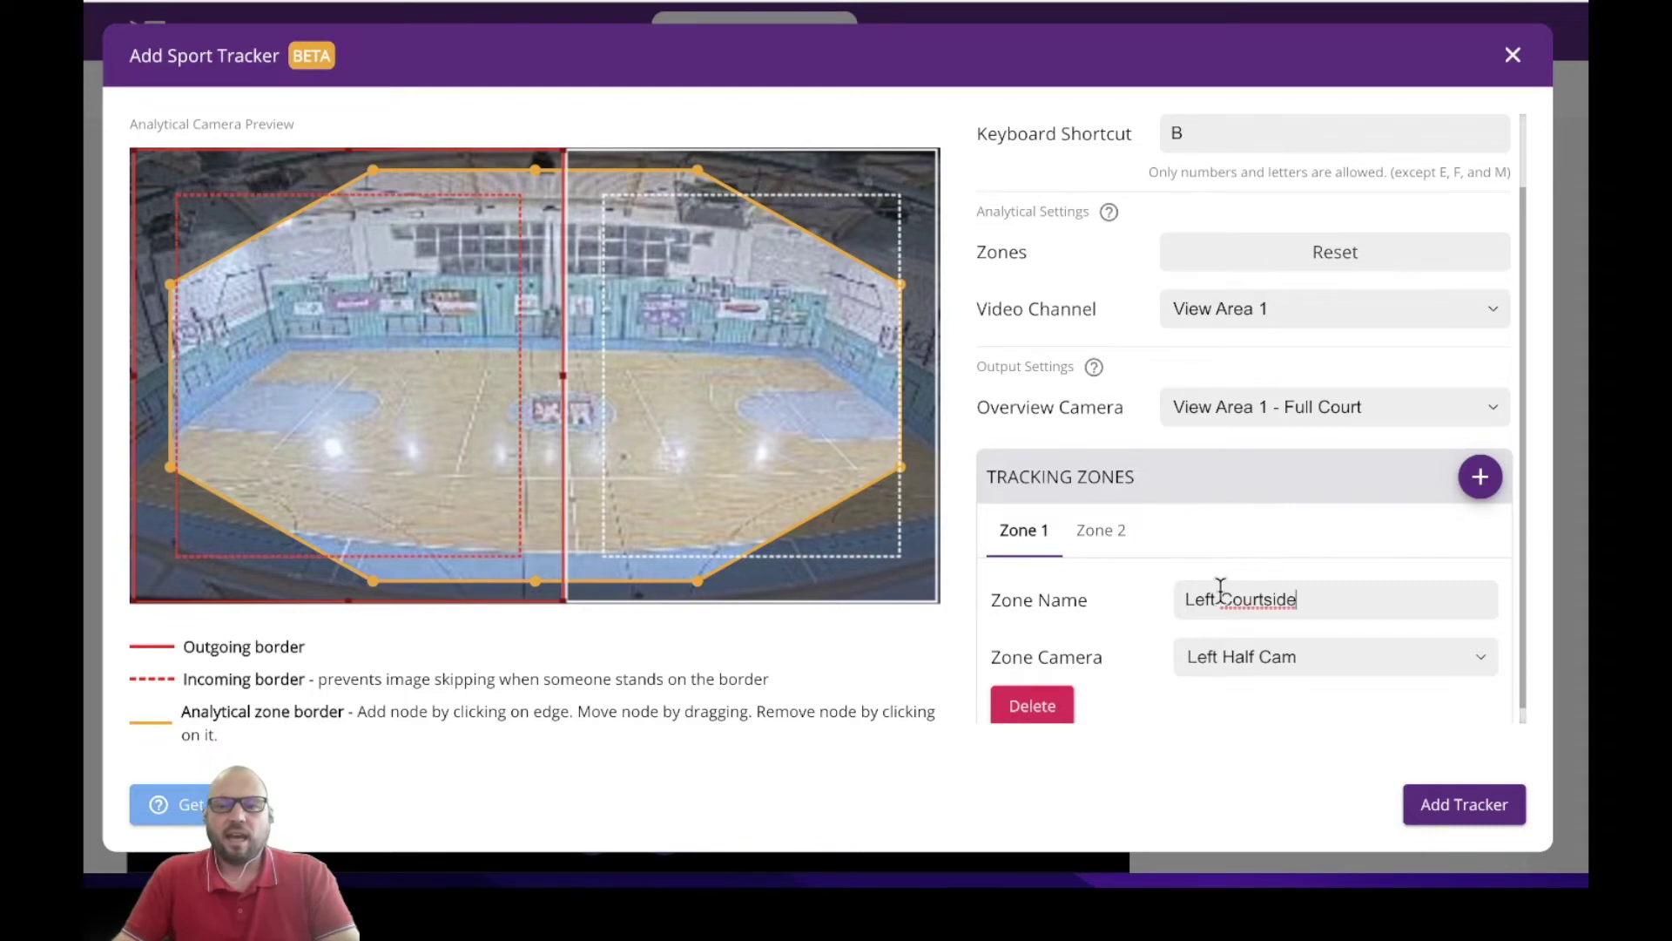
click(1264, 662)
click(1346, 666)
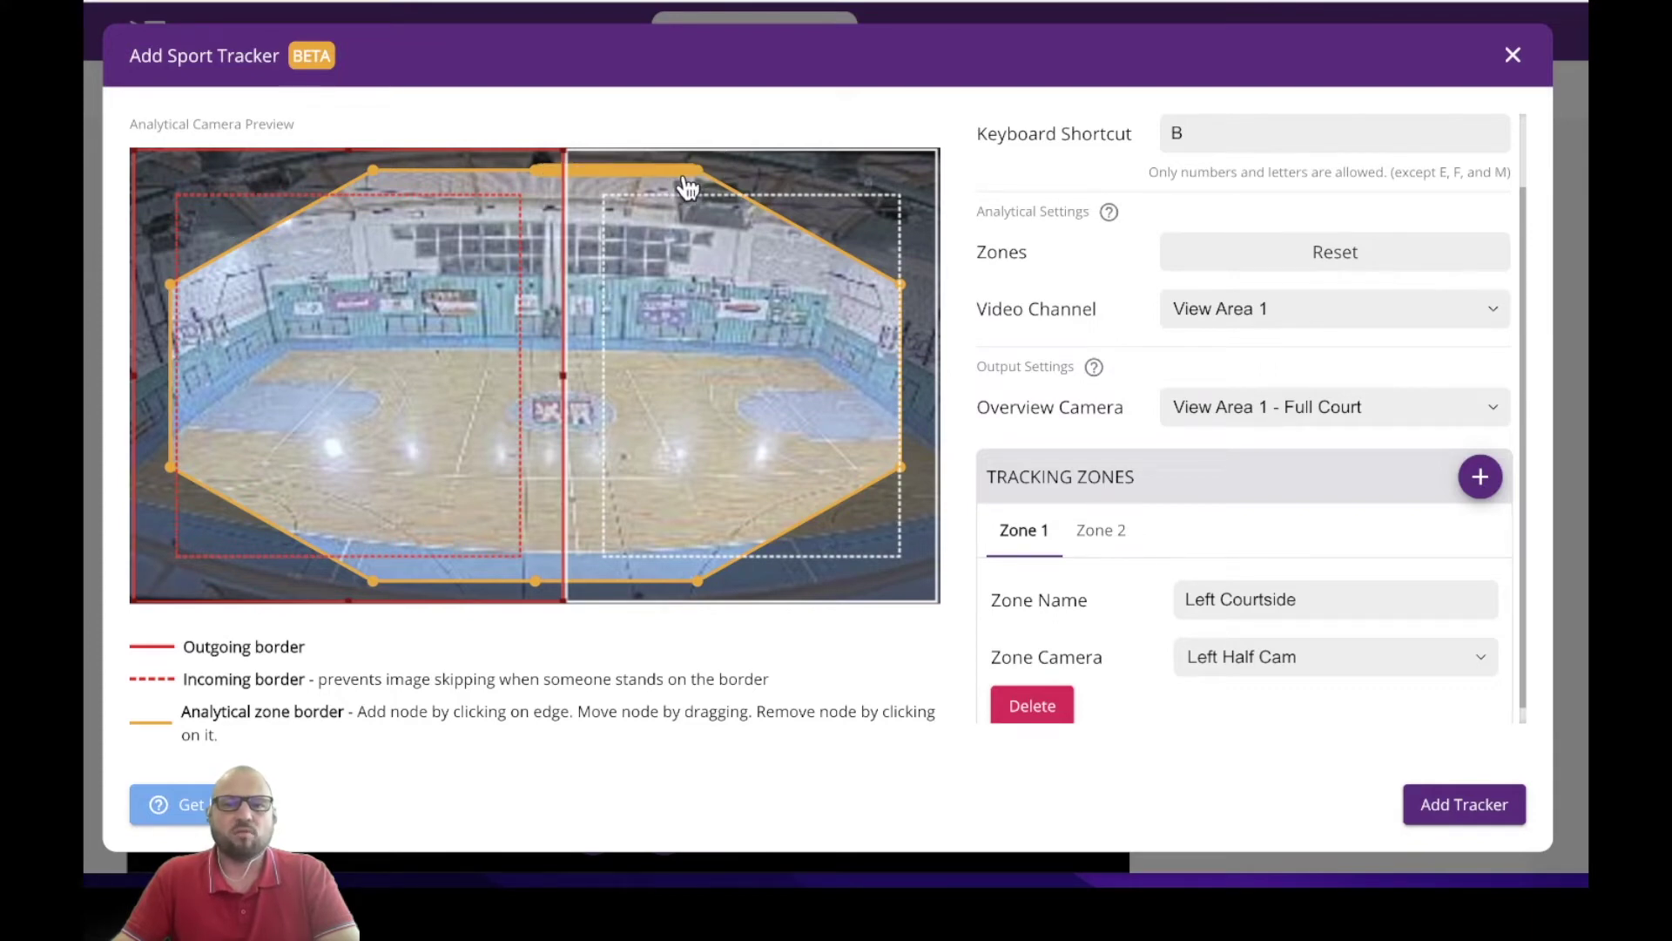
- Reshape the analytical zone's top and right edges, adding and removing nodes along the lower-right boundary
drag(699, 169, 677, 353)
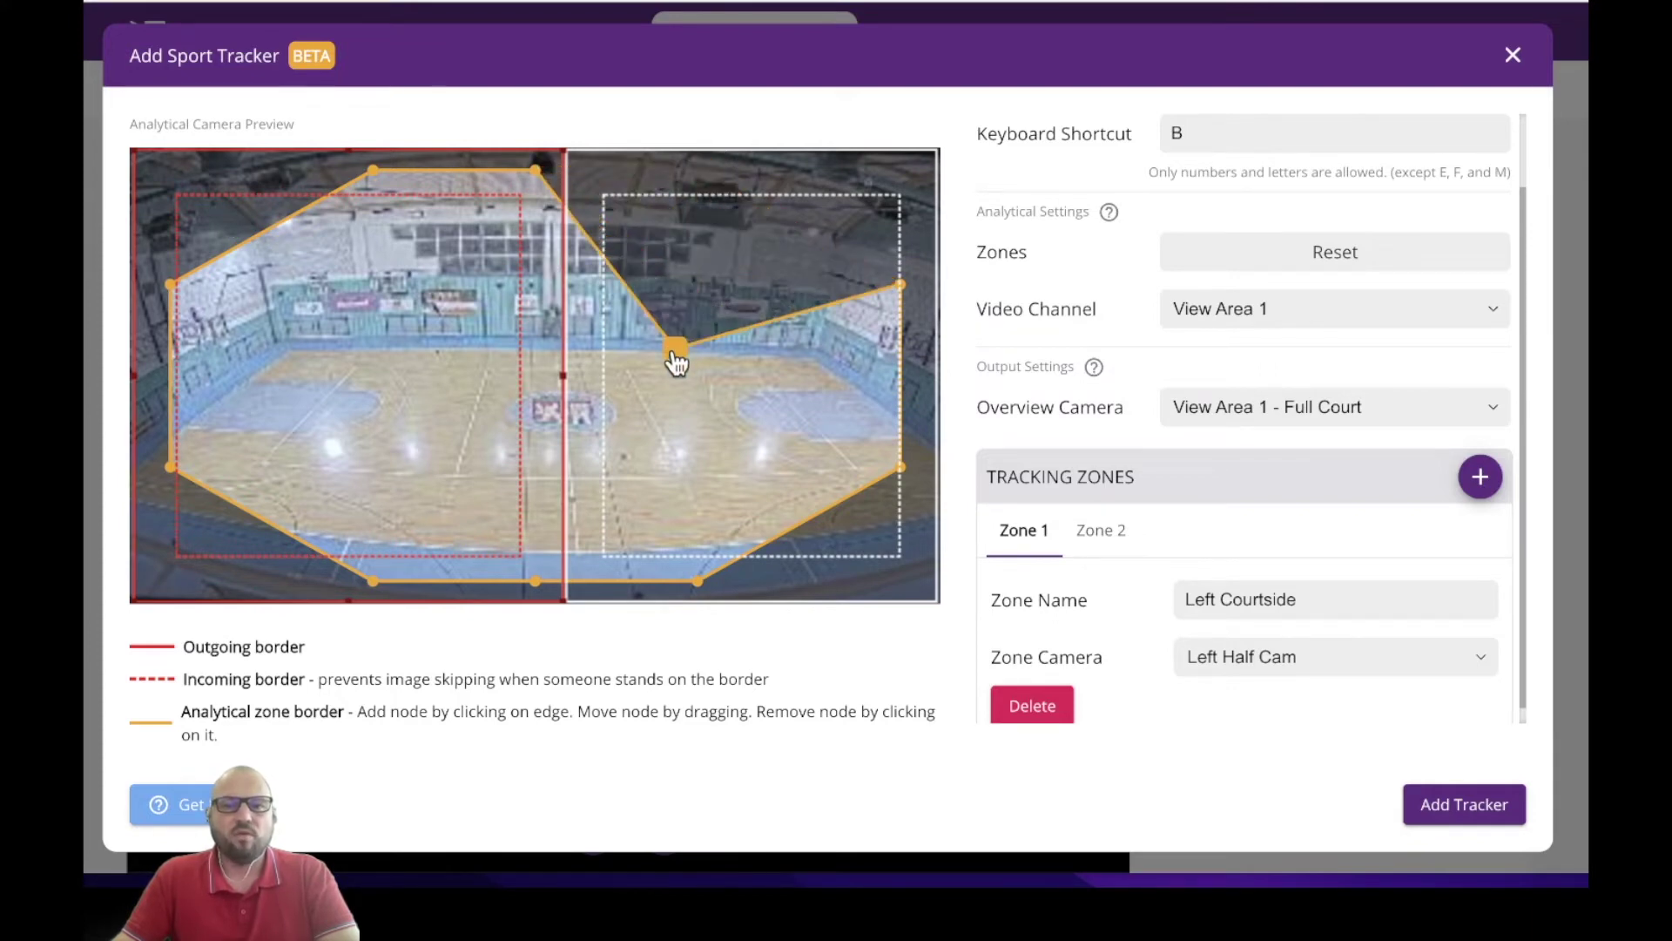
drag(898, 298, 813, 350)
mouse_move(852, 410)
mouse_down()
mouse_move(877, 427)
mouse_move(880, 407)
mouse_up()
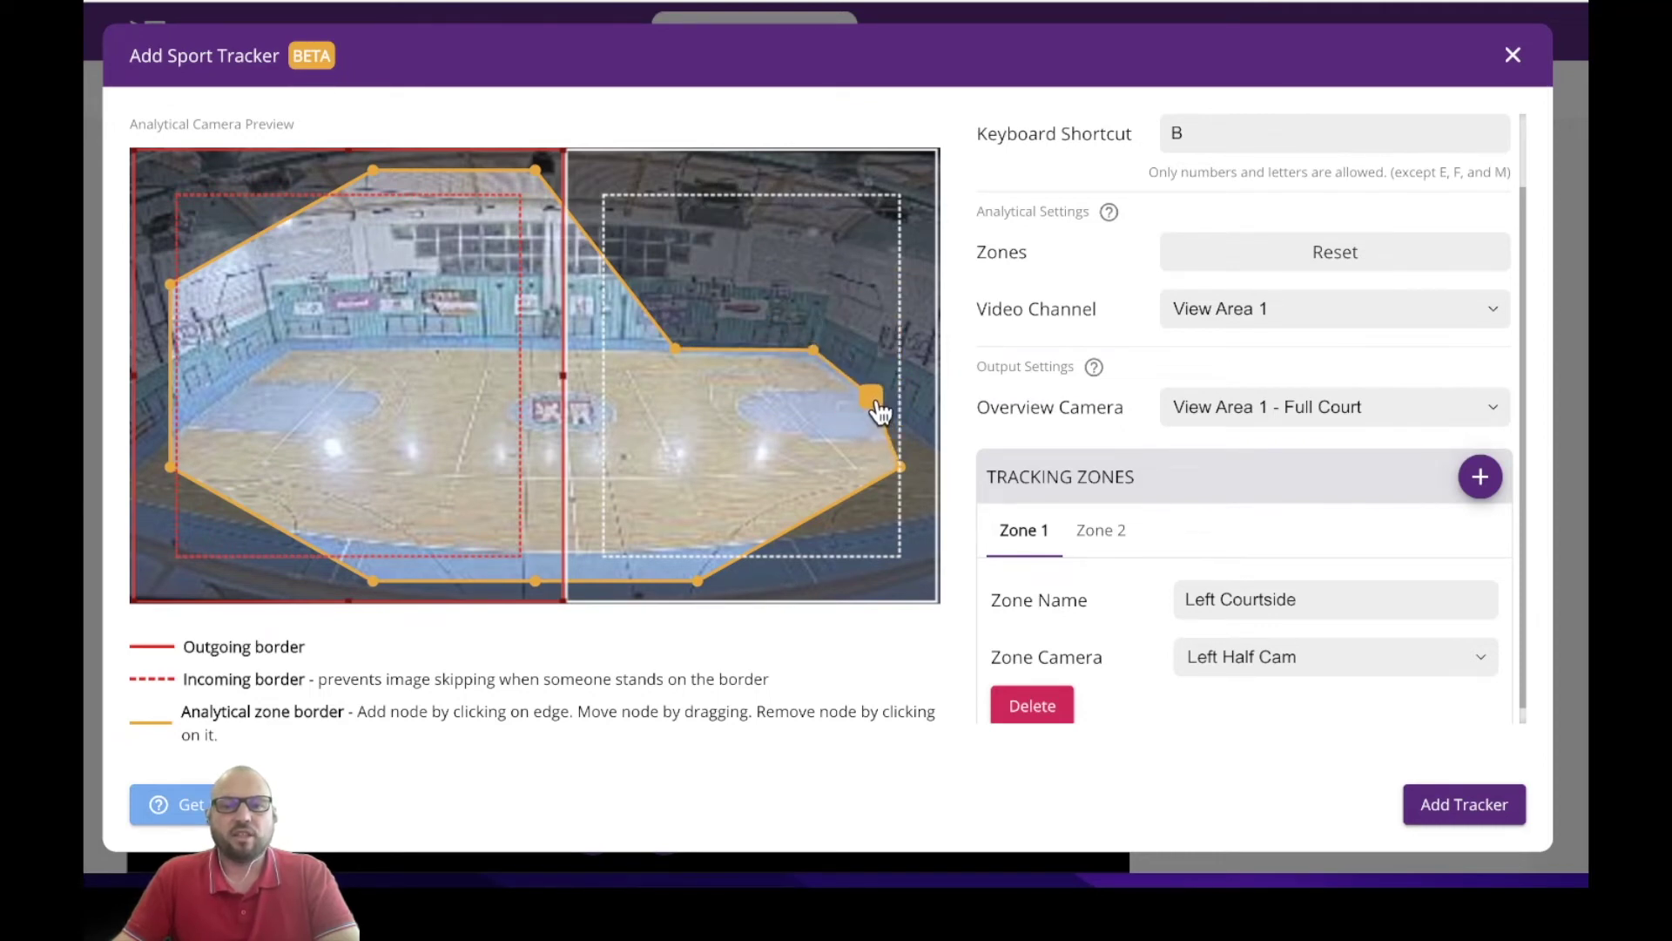
drag(902, 472, 965, 467)
click(809, 526)
click(810, 525)
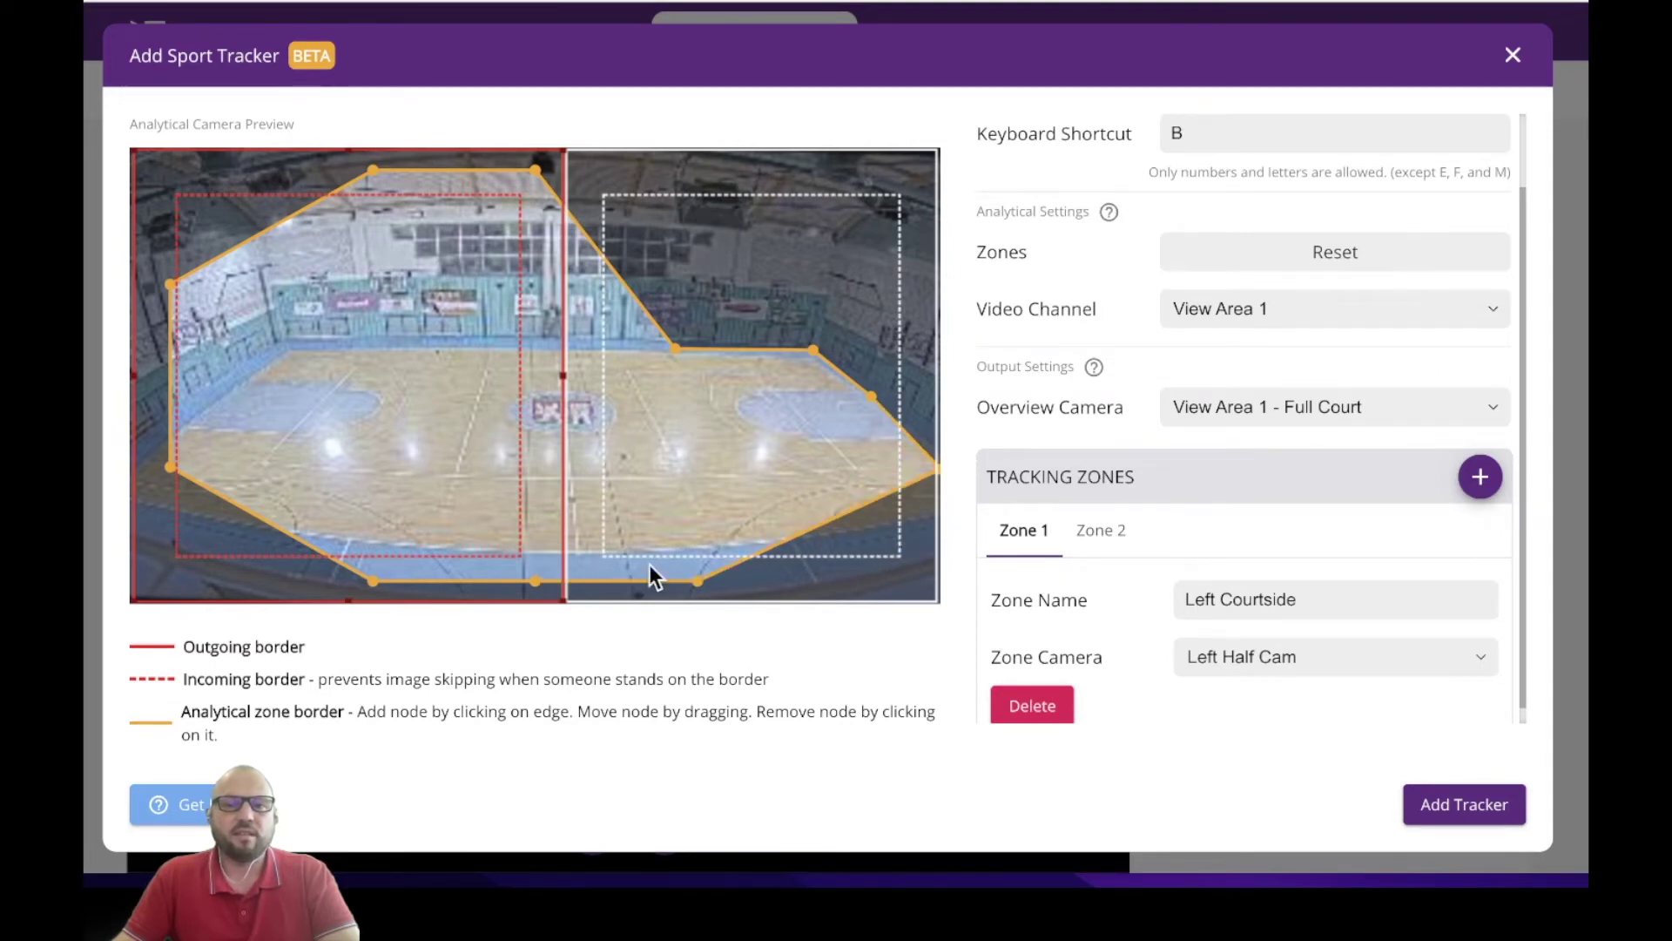
click(702, 582)
click(730, 527)
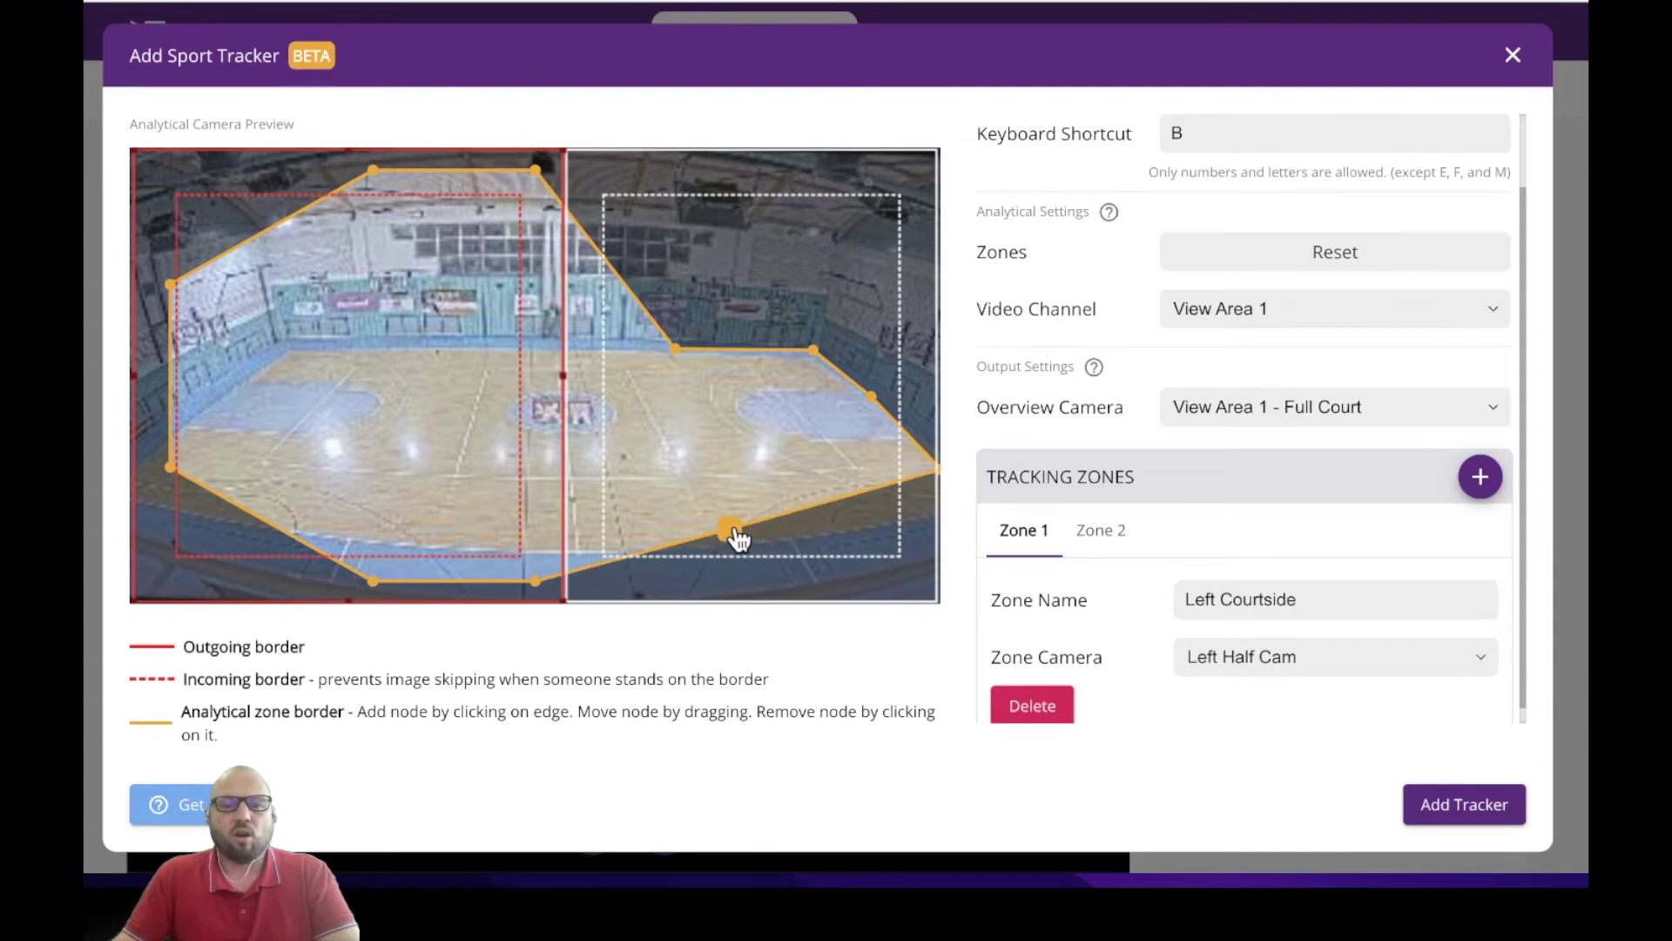
click(856, 496)
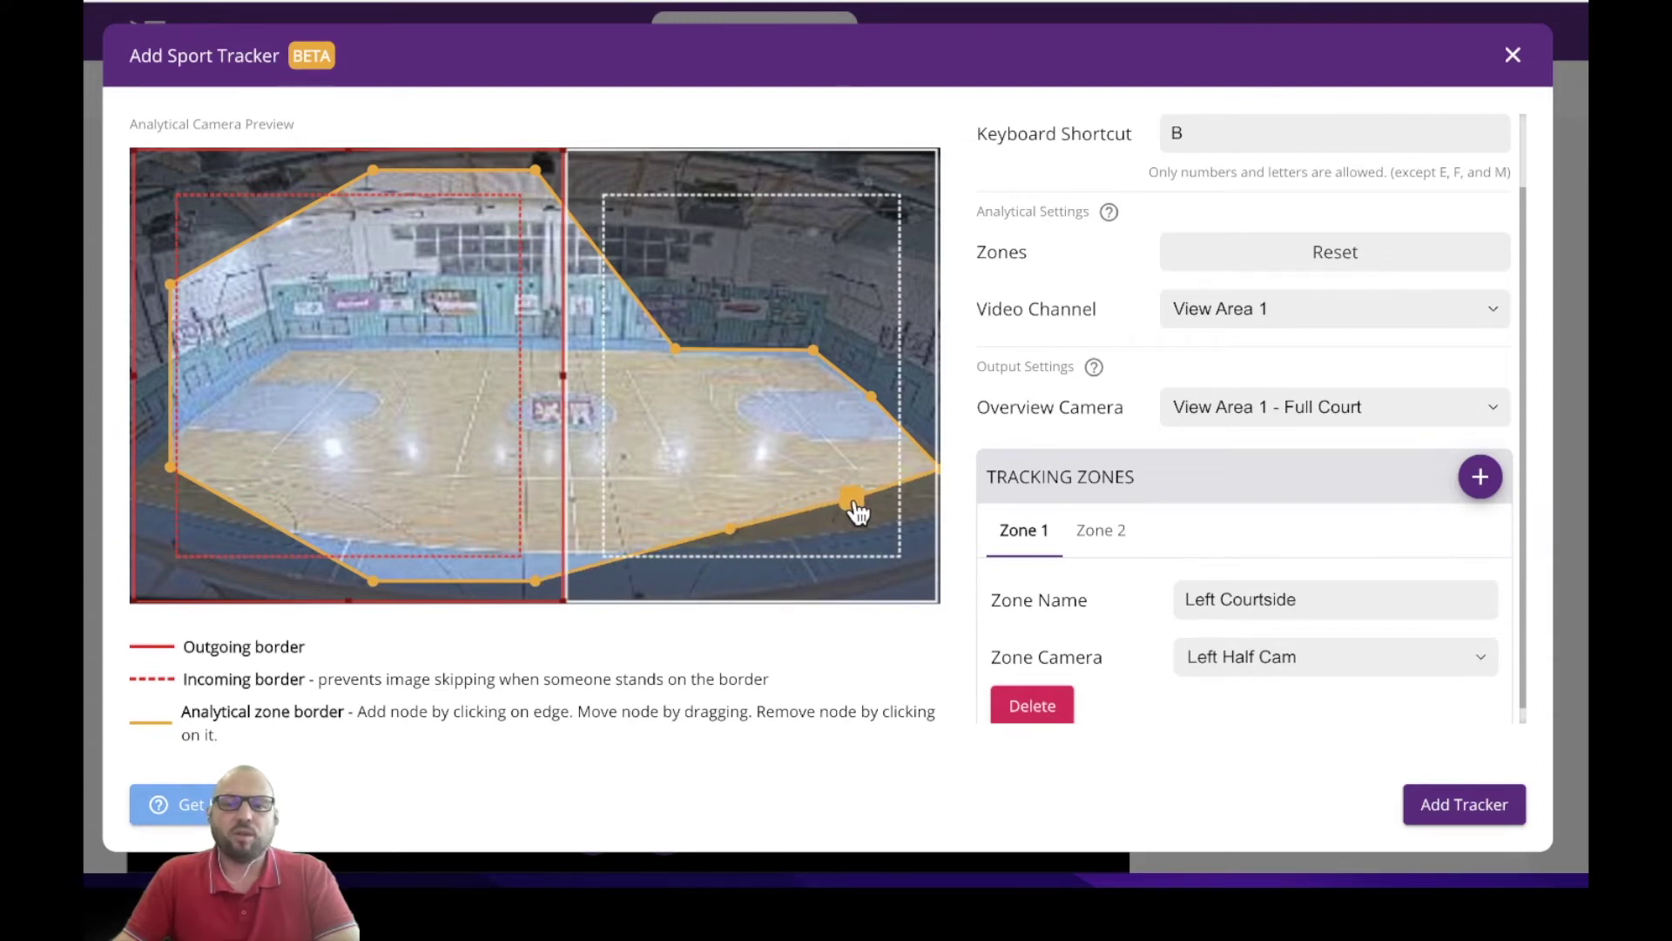
drag(857, 498, 860, 505)
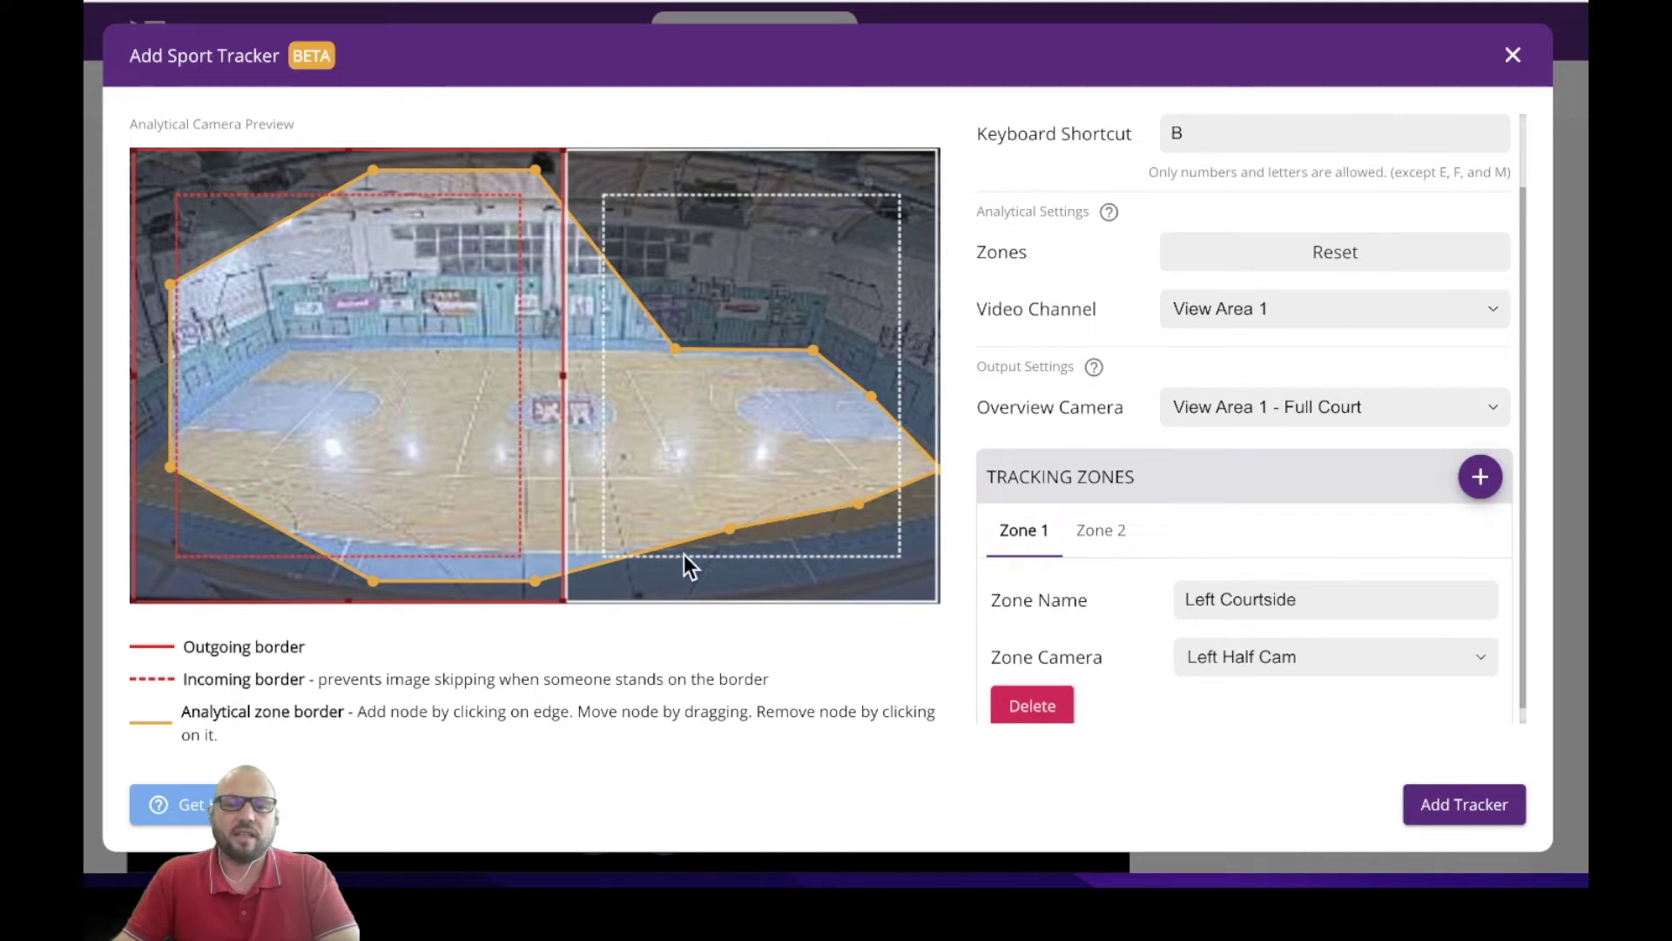
drag(732, 529, 693, 522)
- Pull the bottom, left and top nodes onto the court's sidelines, then select Zone 2 to check it
drag(535, 581, 543, 521)
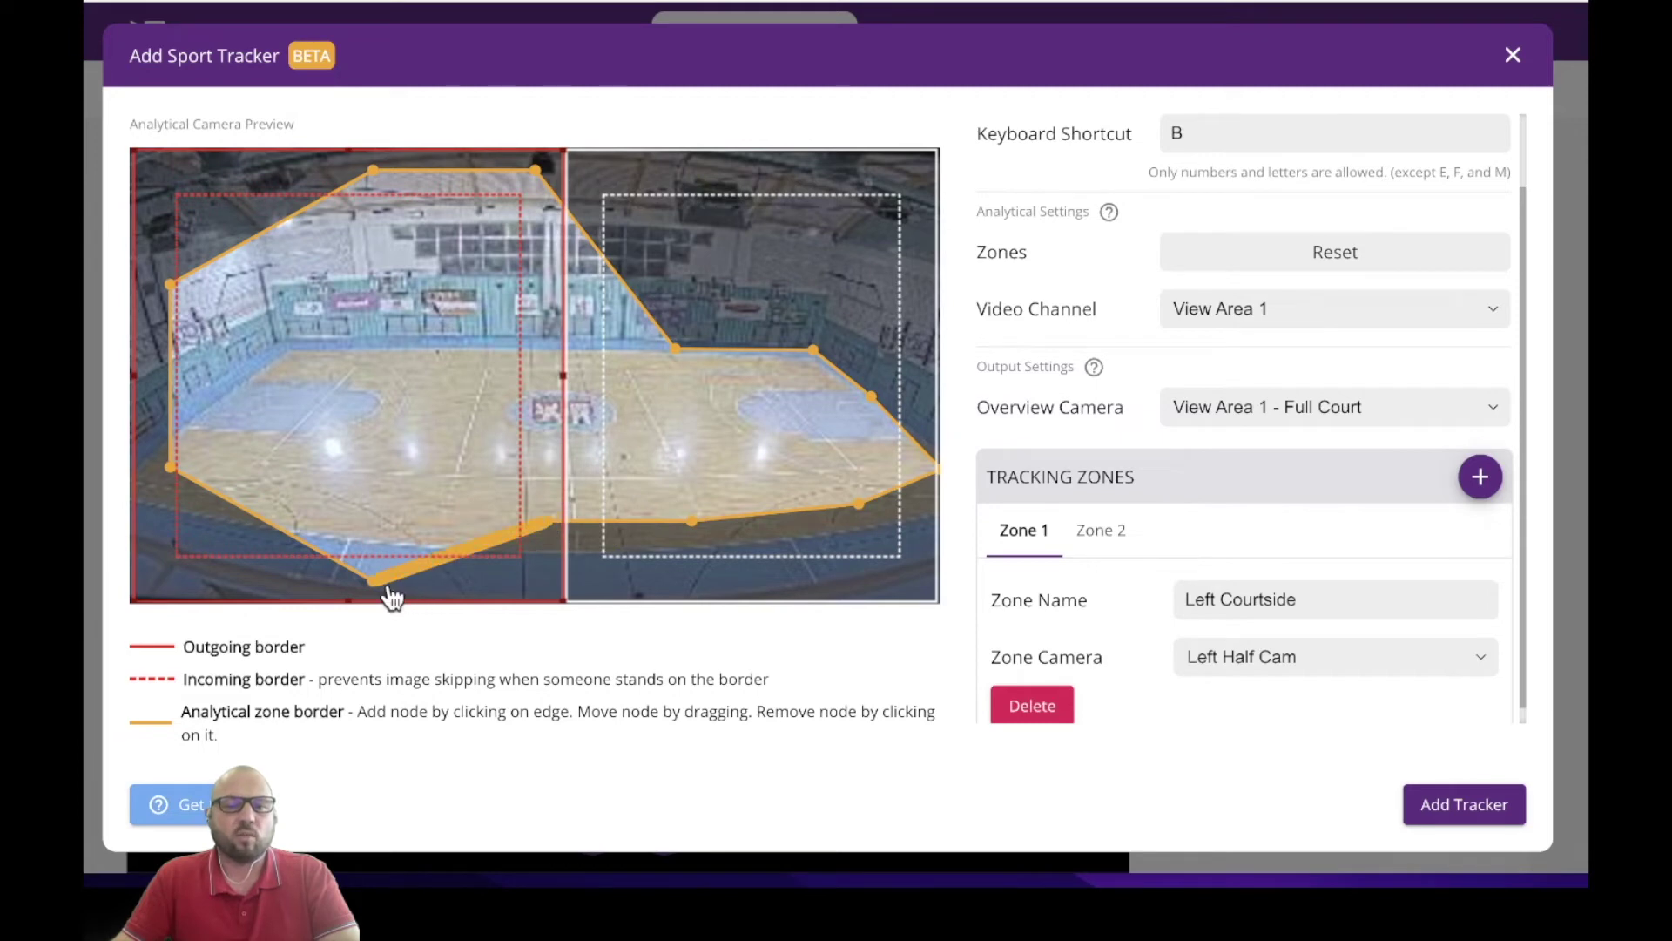
drag(384, 589, 381, 526)
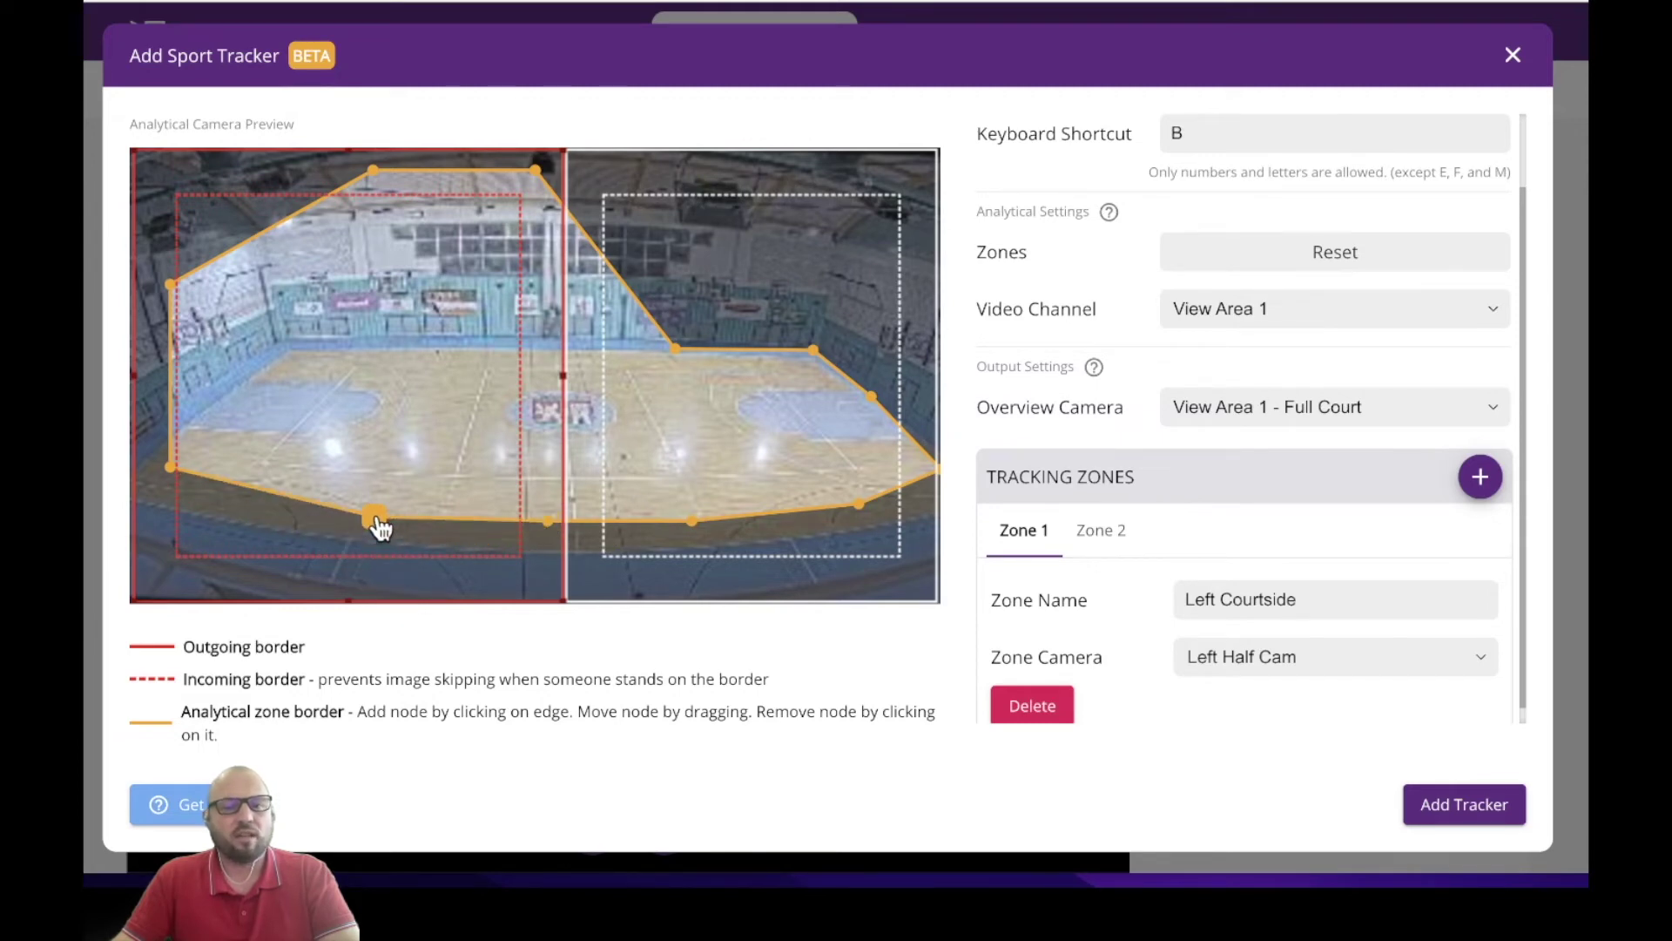
drag(174, 478, 127, 498)
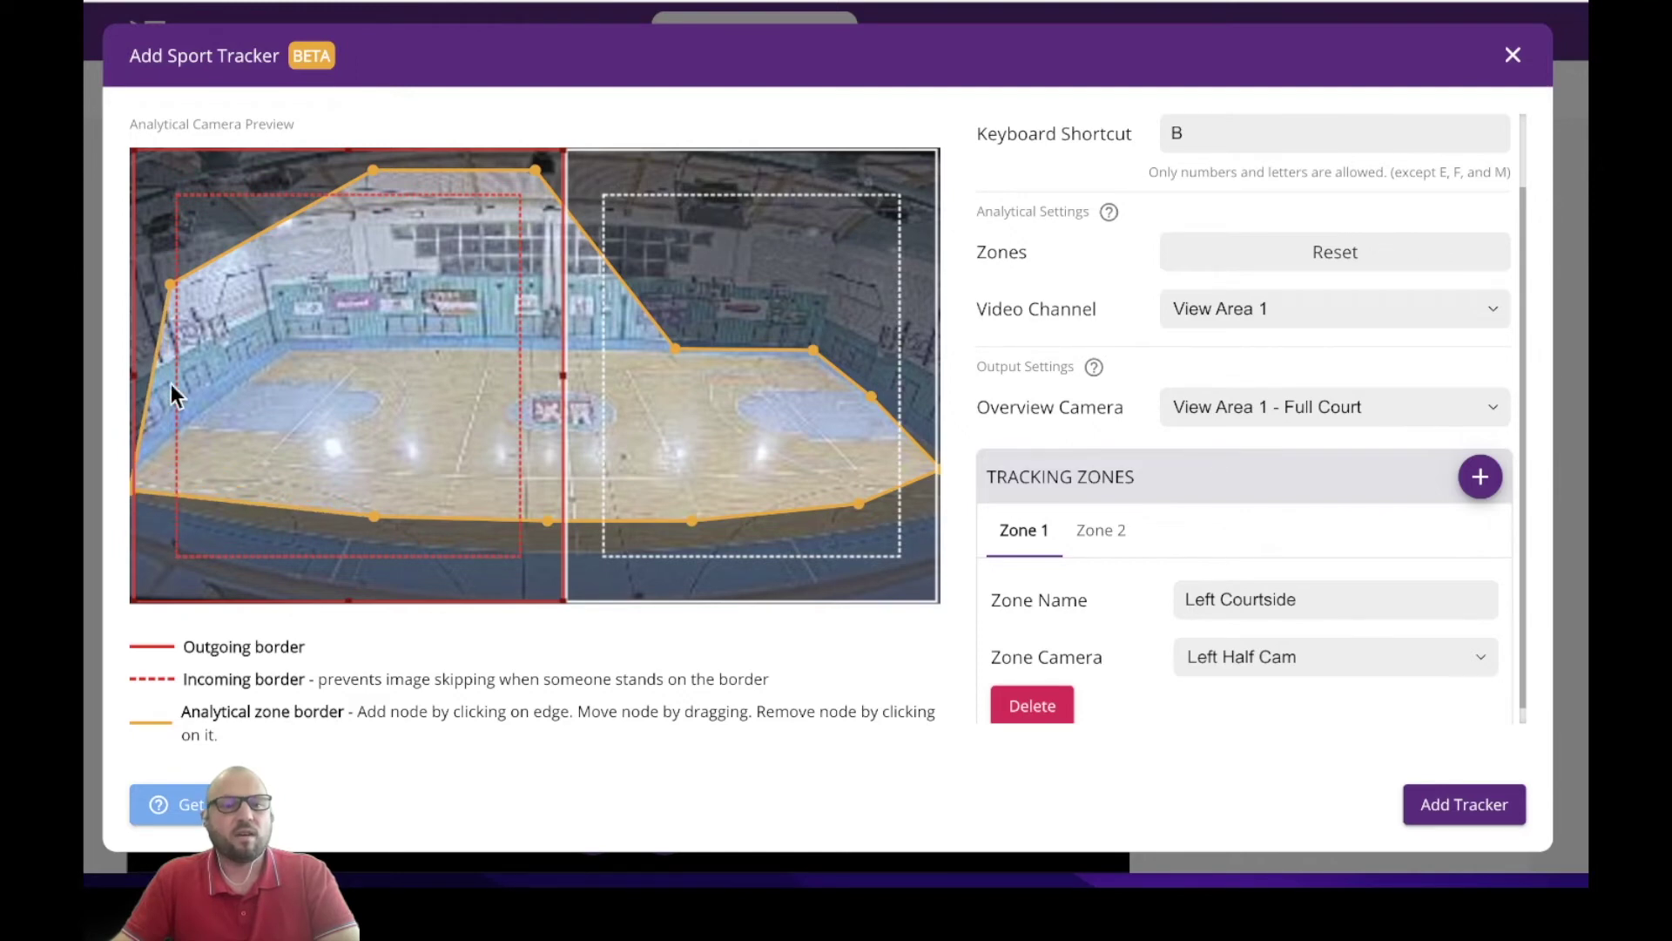
drag(170, 284, 294, 359)
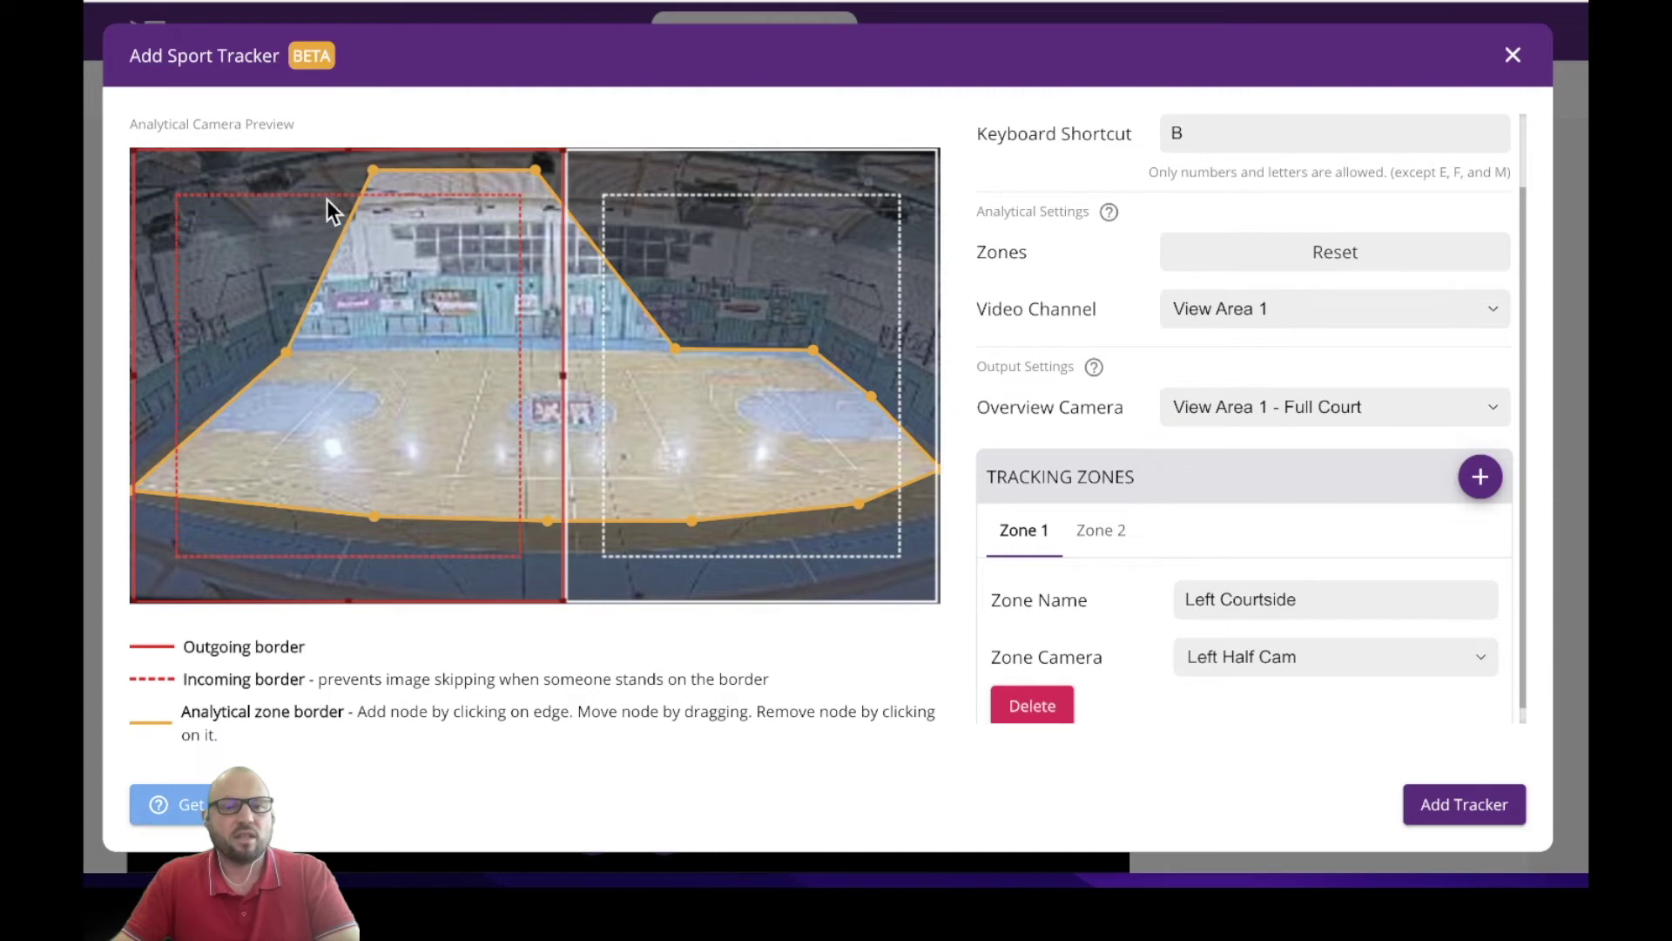
drag(368, 182, 435, 361)
drag(535, 169, 548, 355)
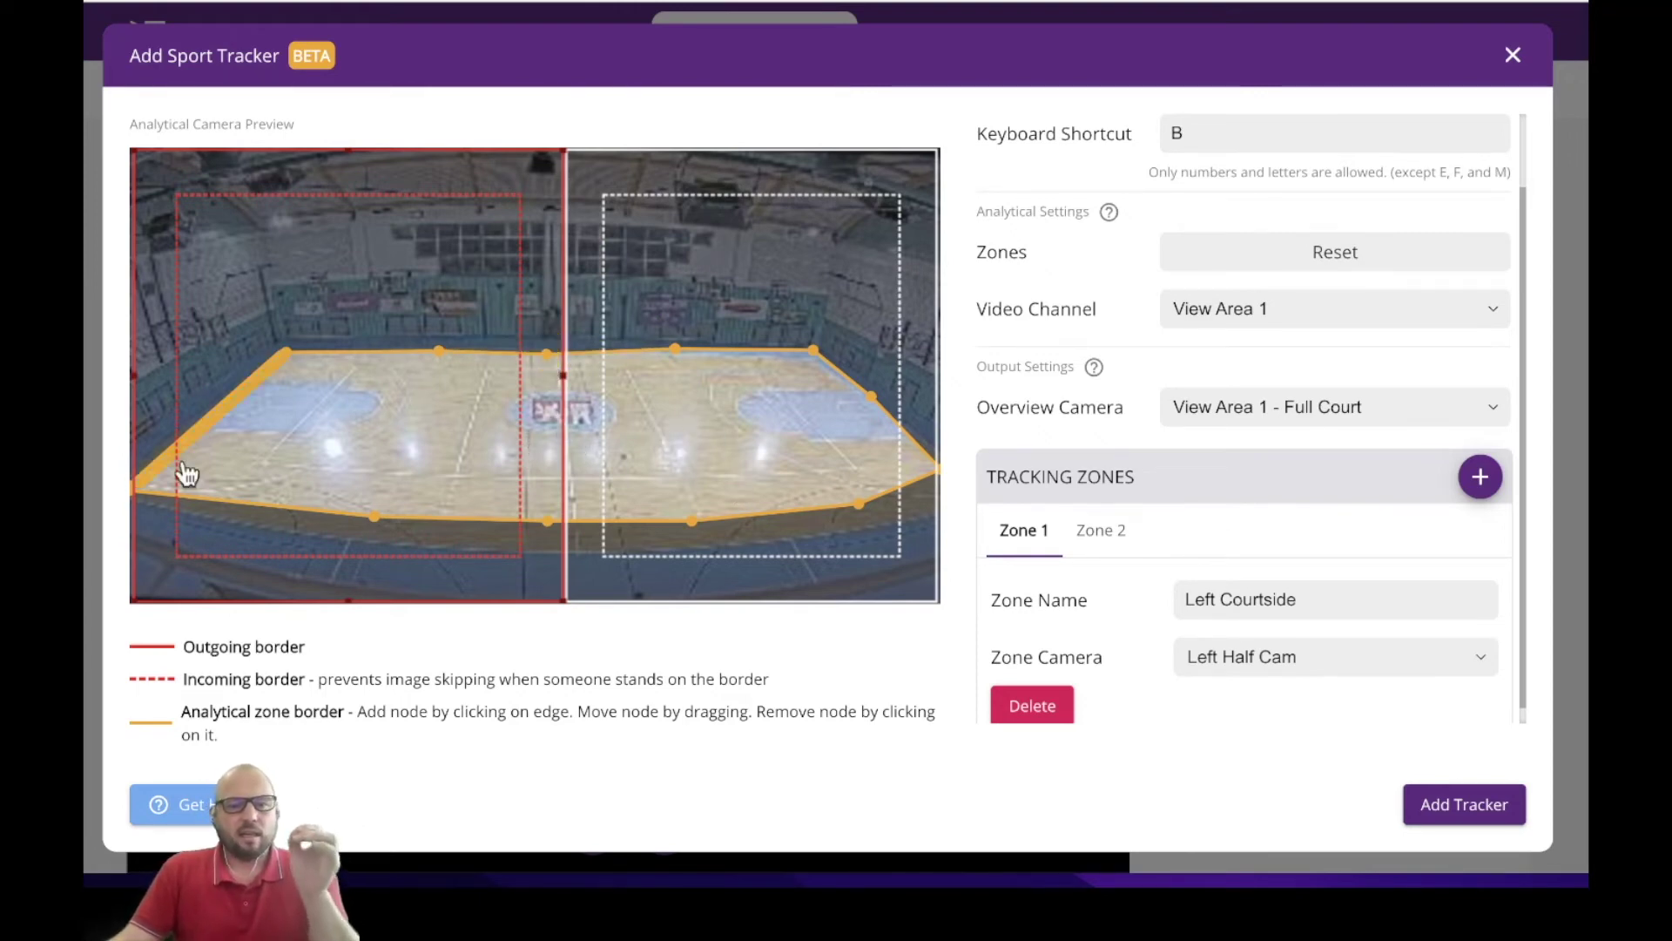
click(747, 430)
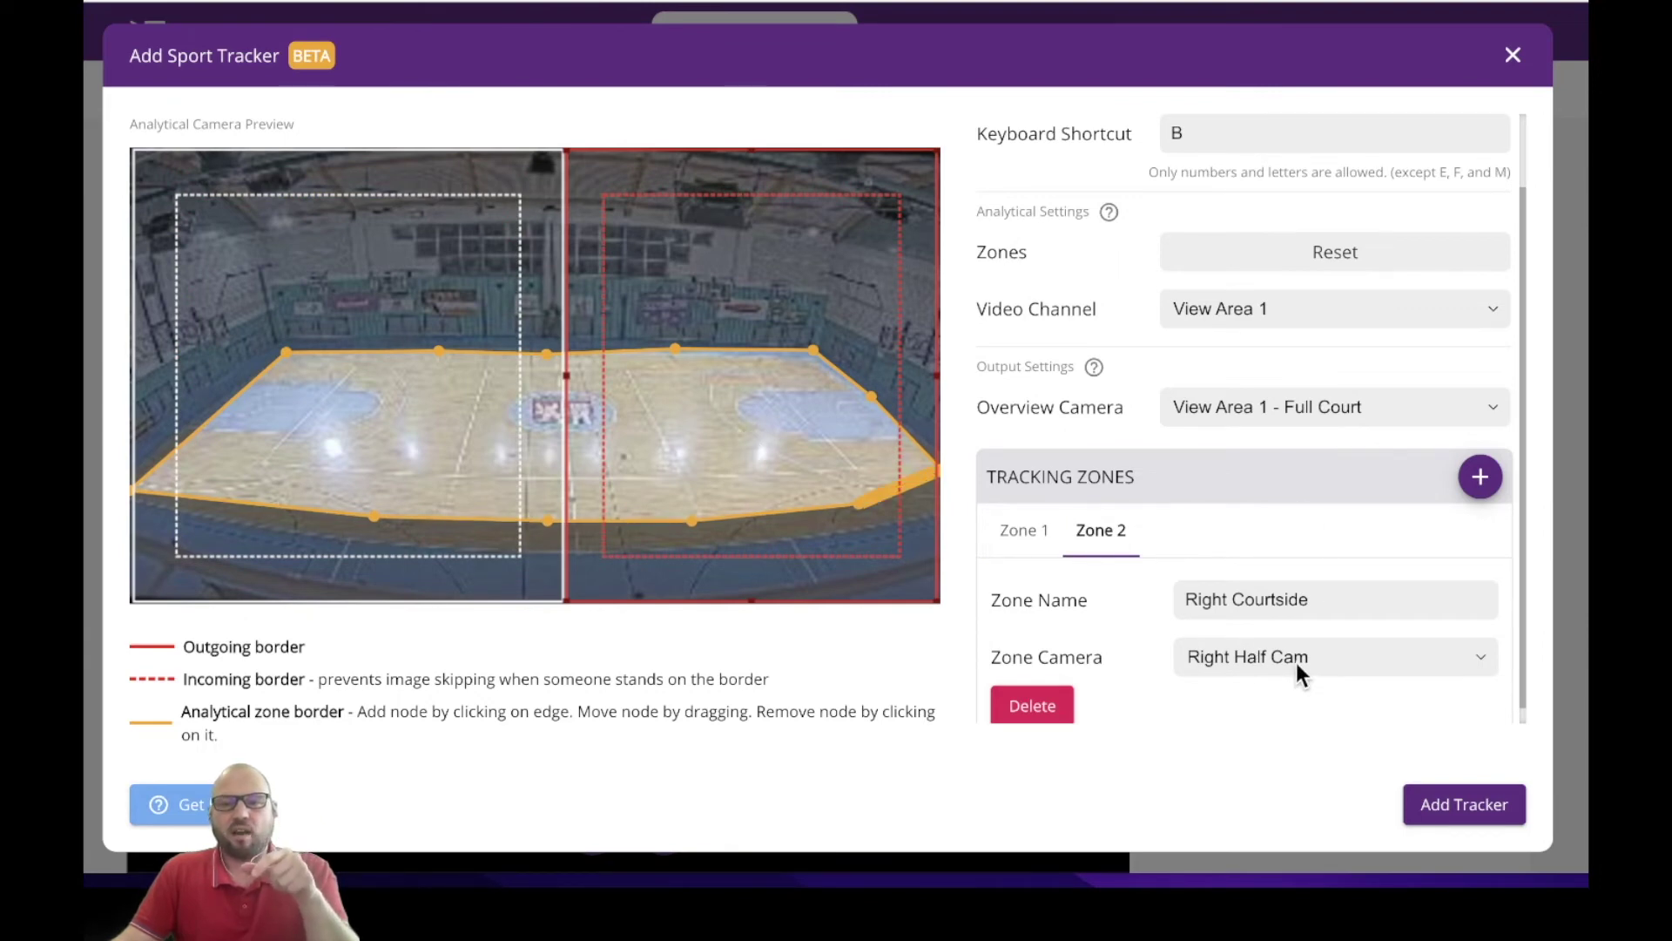
- Review Zone 1's settings and save the Basketball tracker to the library
click(292, 387)
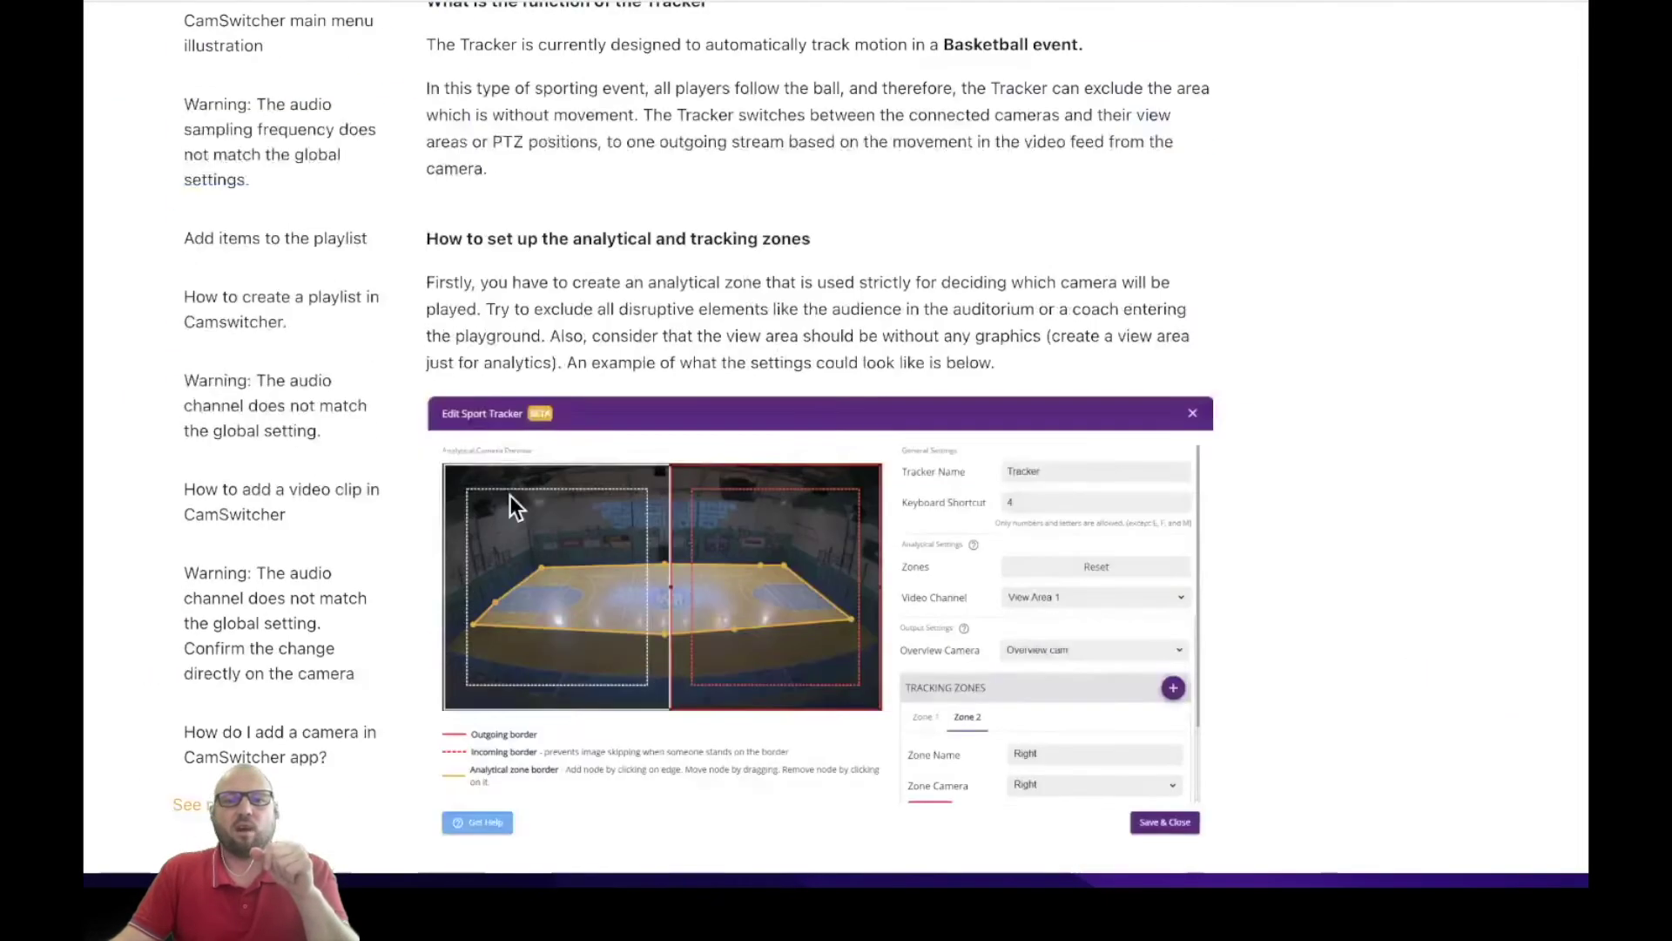
scroll(511, 495, down, 8)
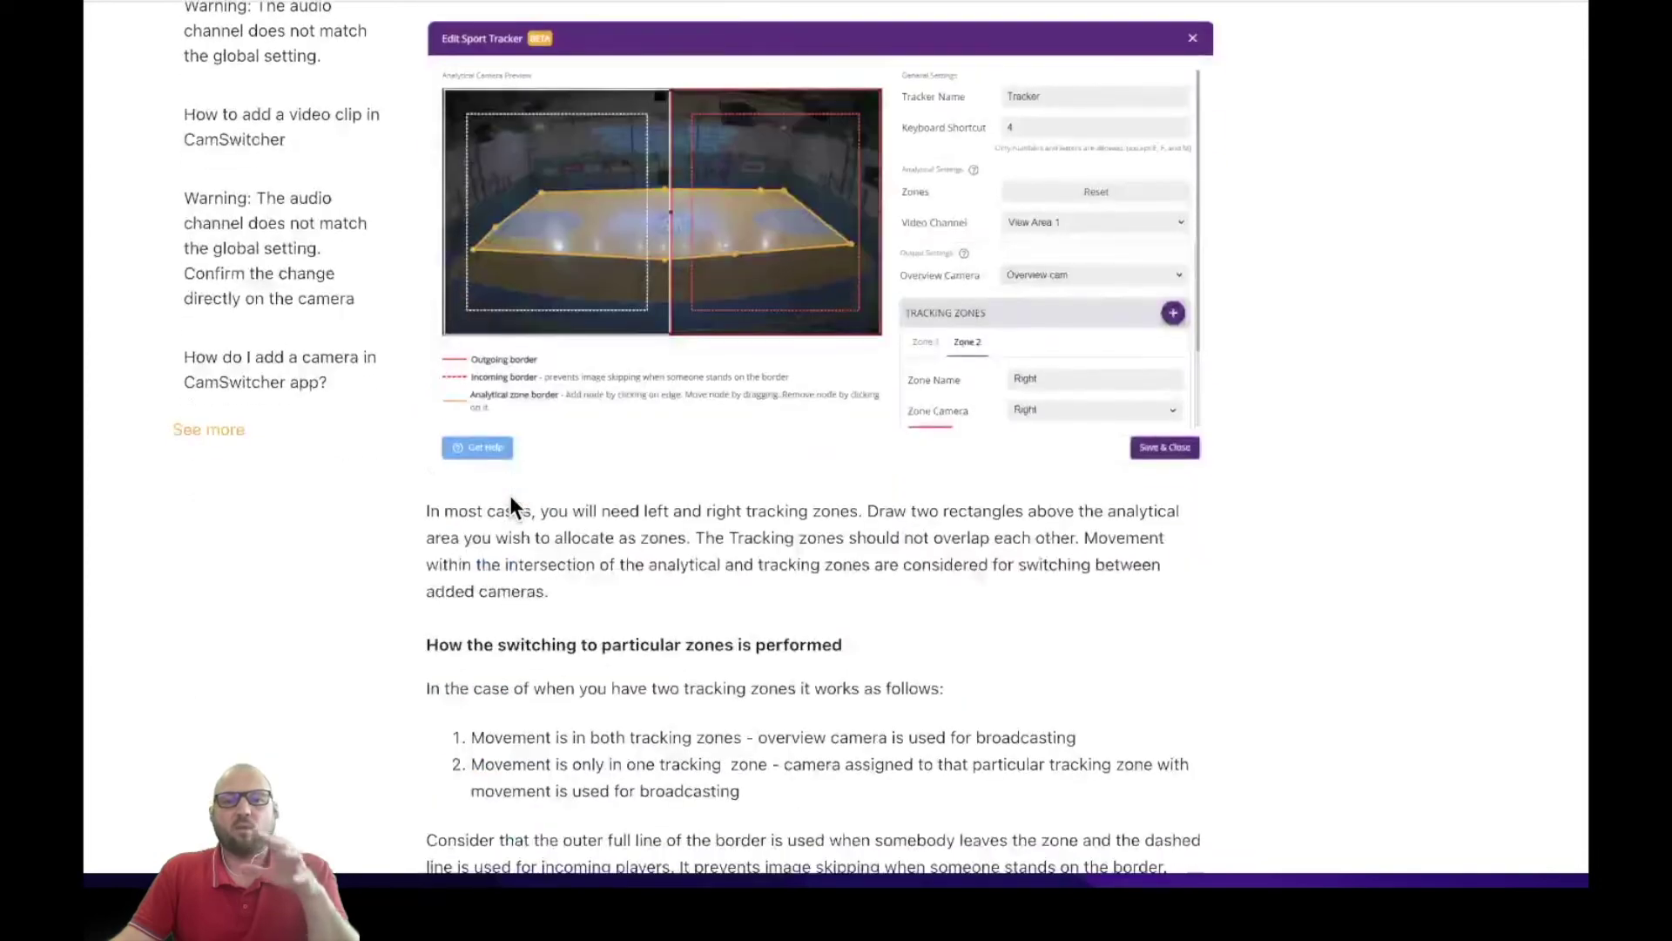
scroll(511, 496, up, 5)
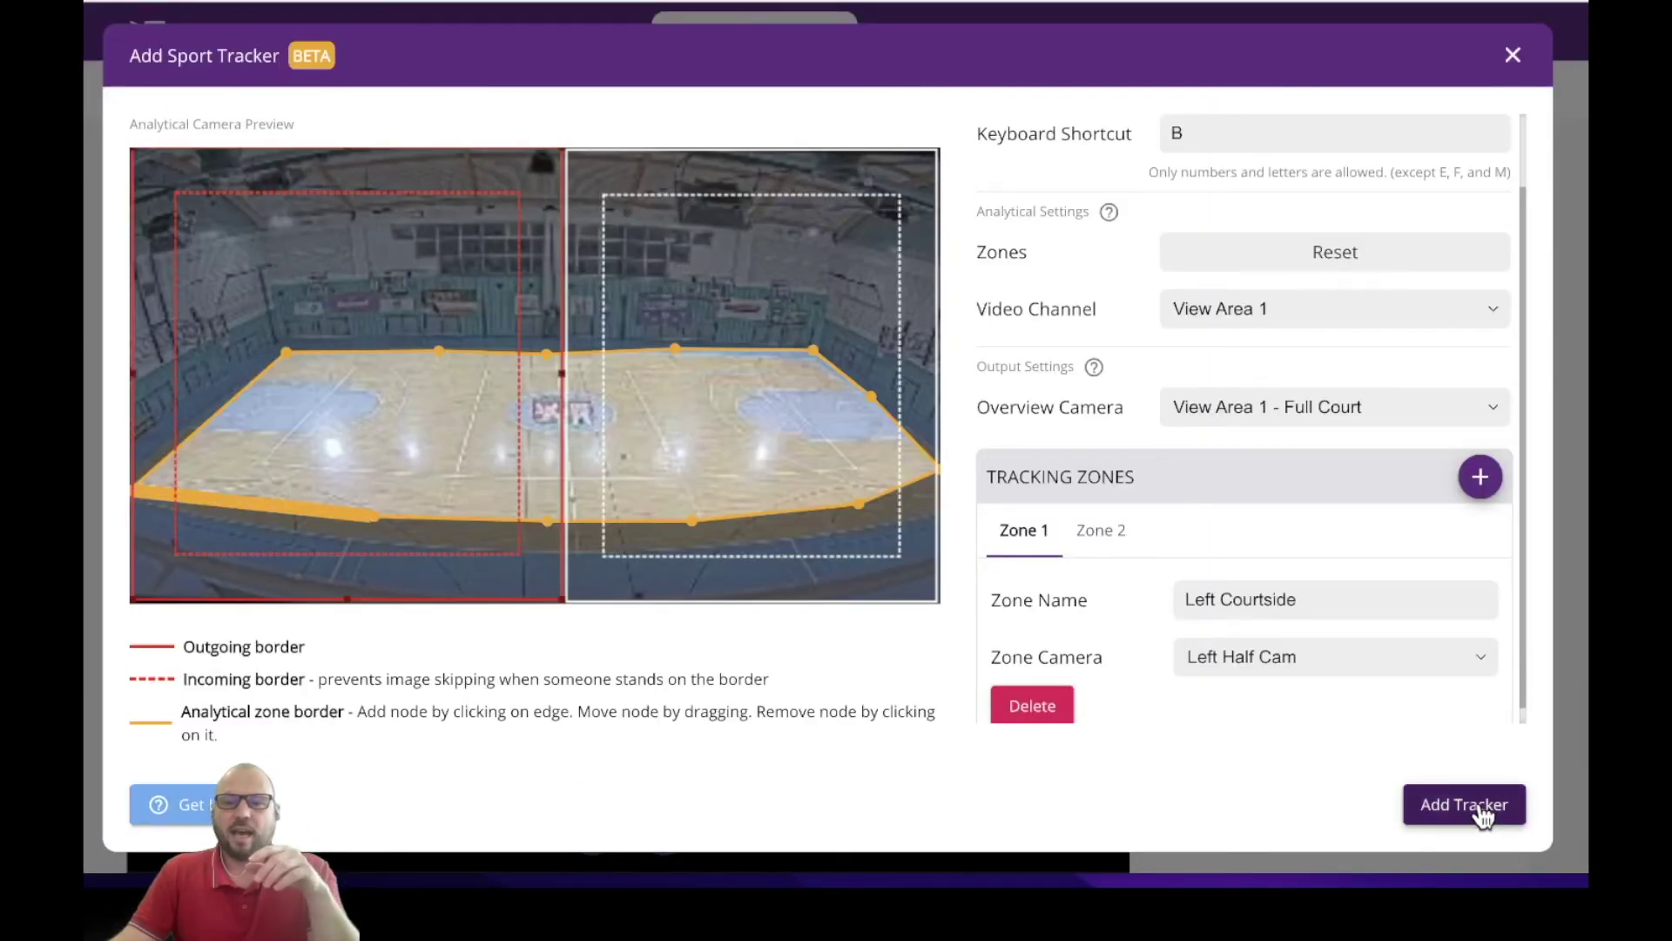
click(1472, 806)
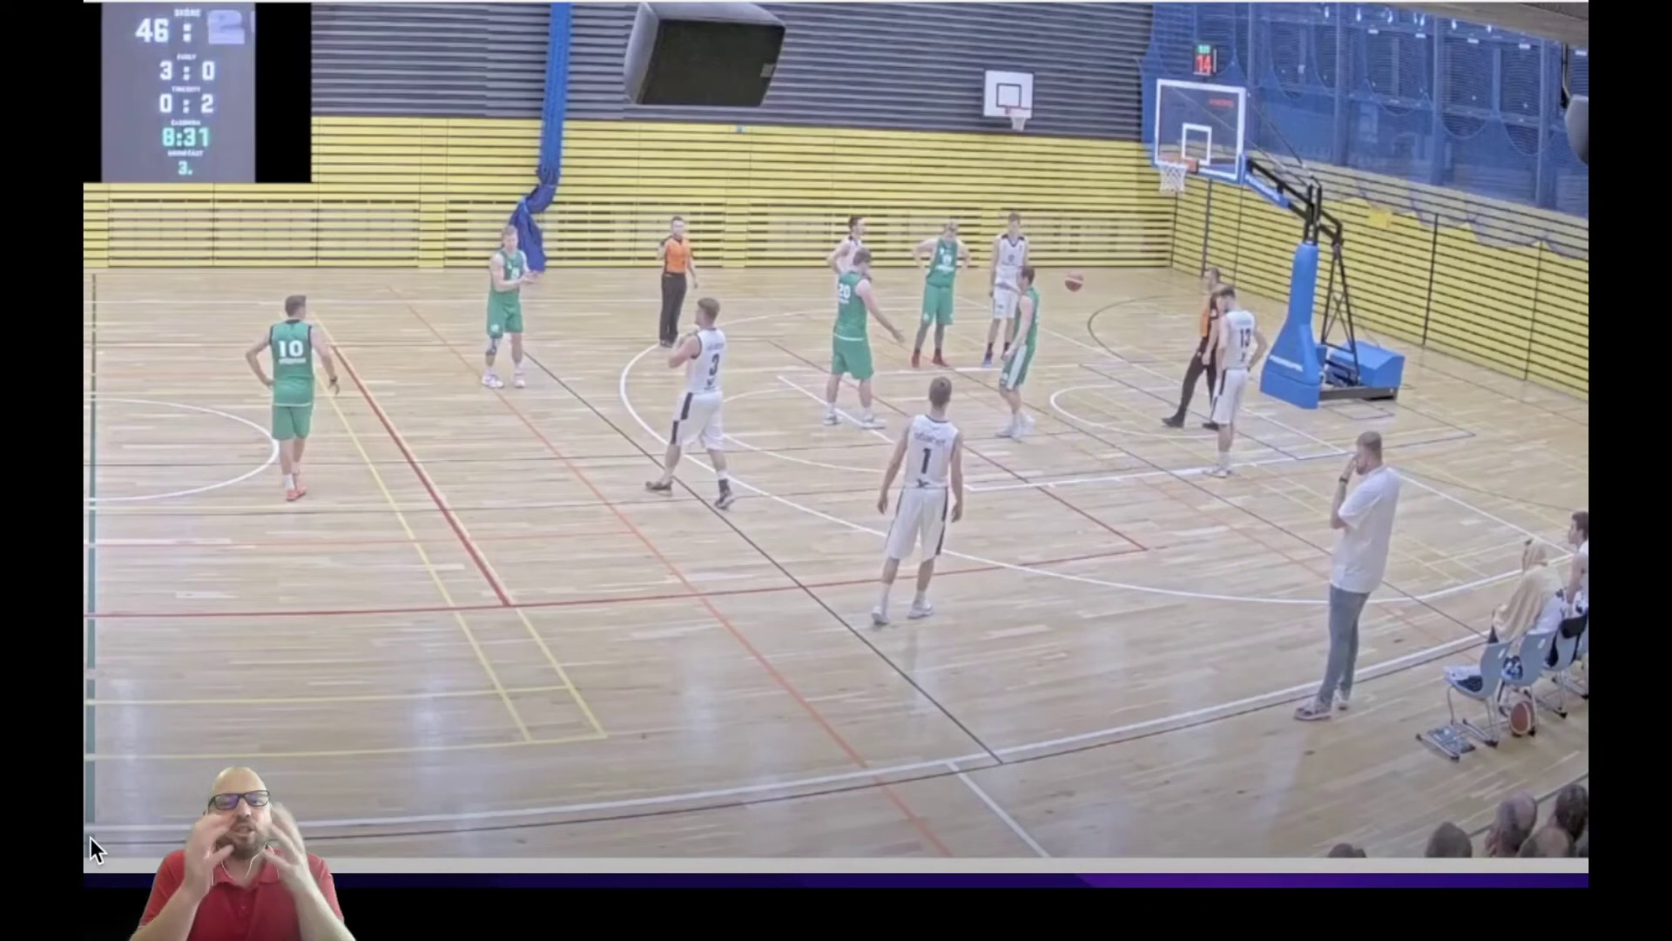
- Resume playback of the basketball demo footage
key(space)
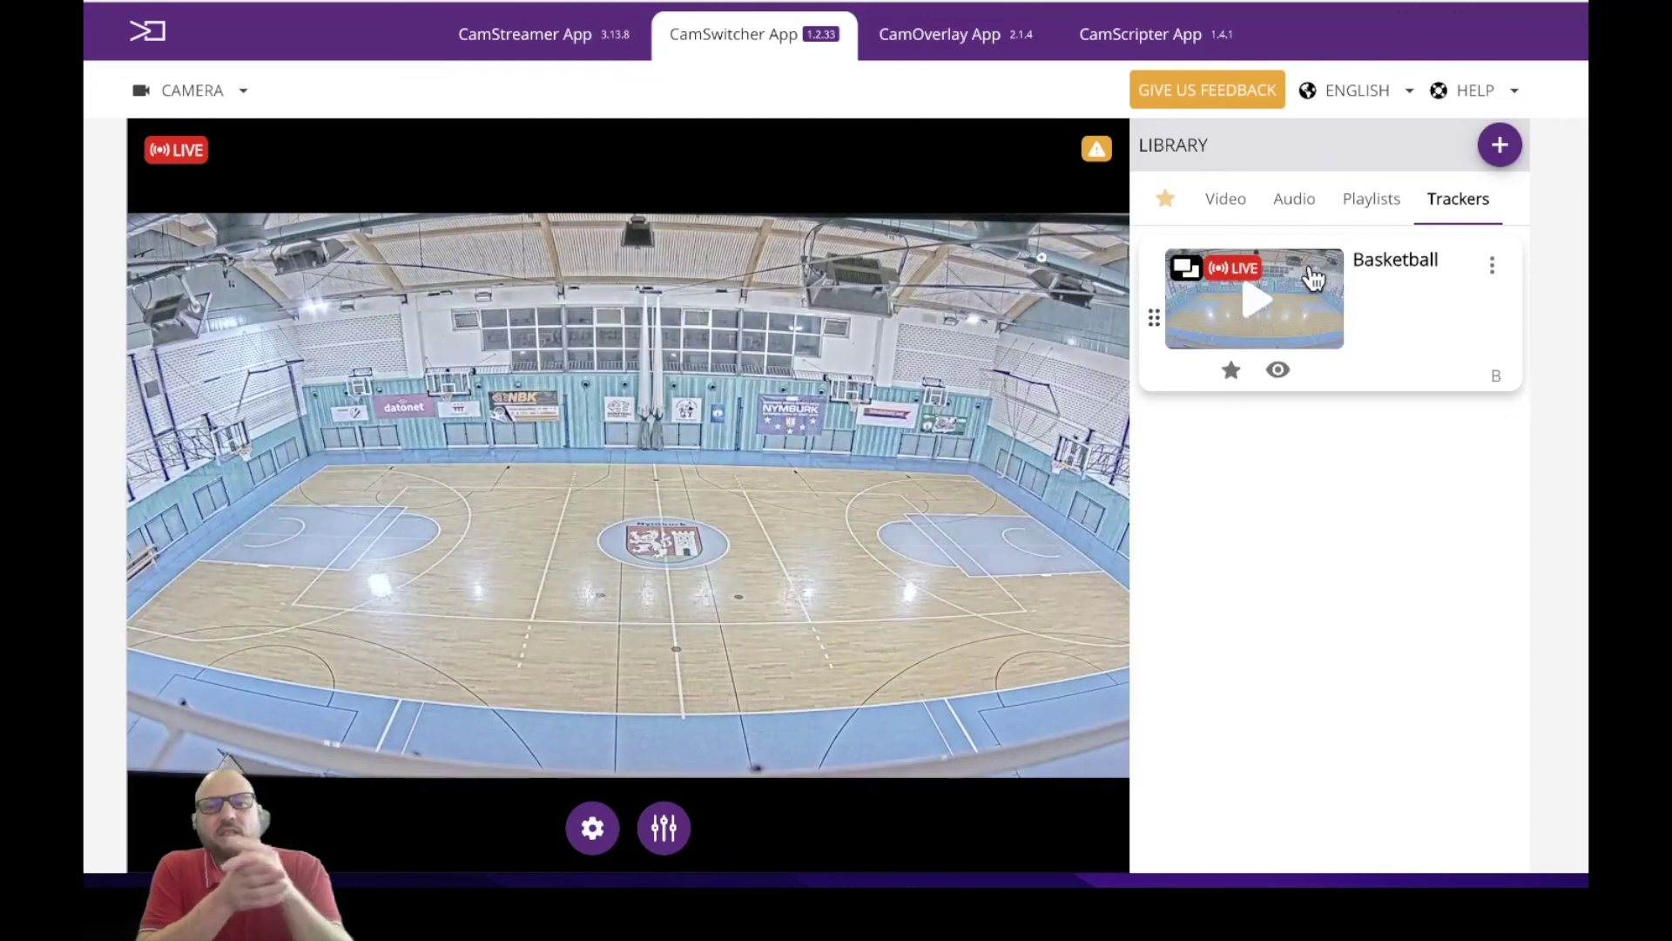
- Open the Basketball tracker for editing from its three-dot options menu
click(1490, 264)
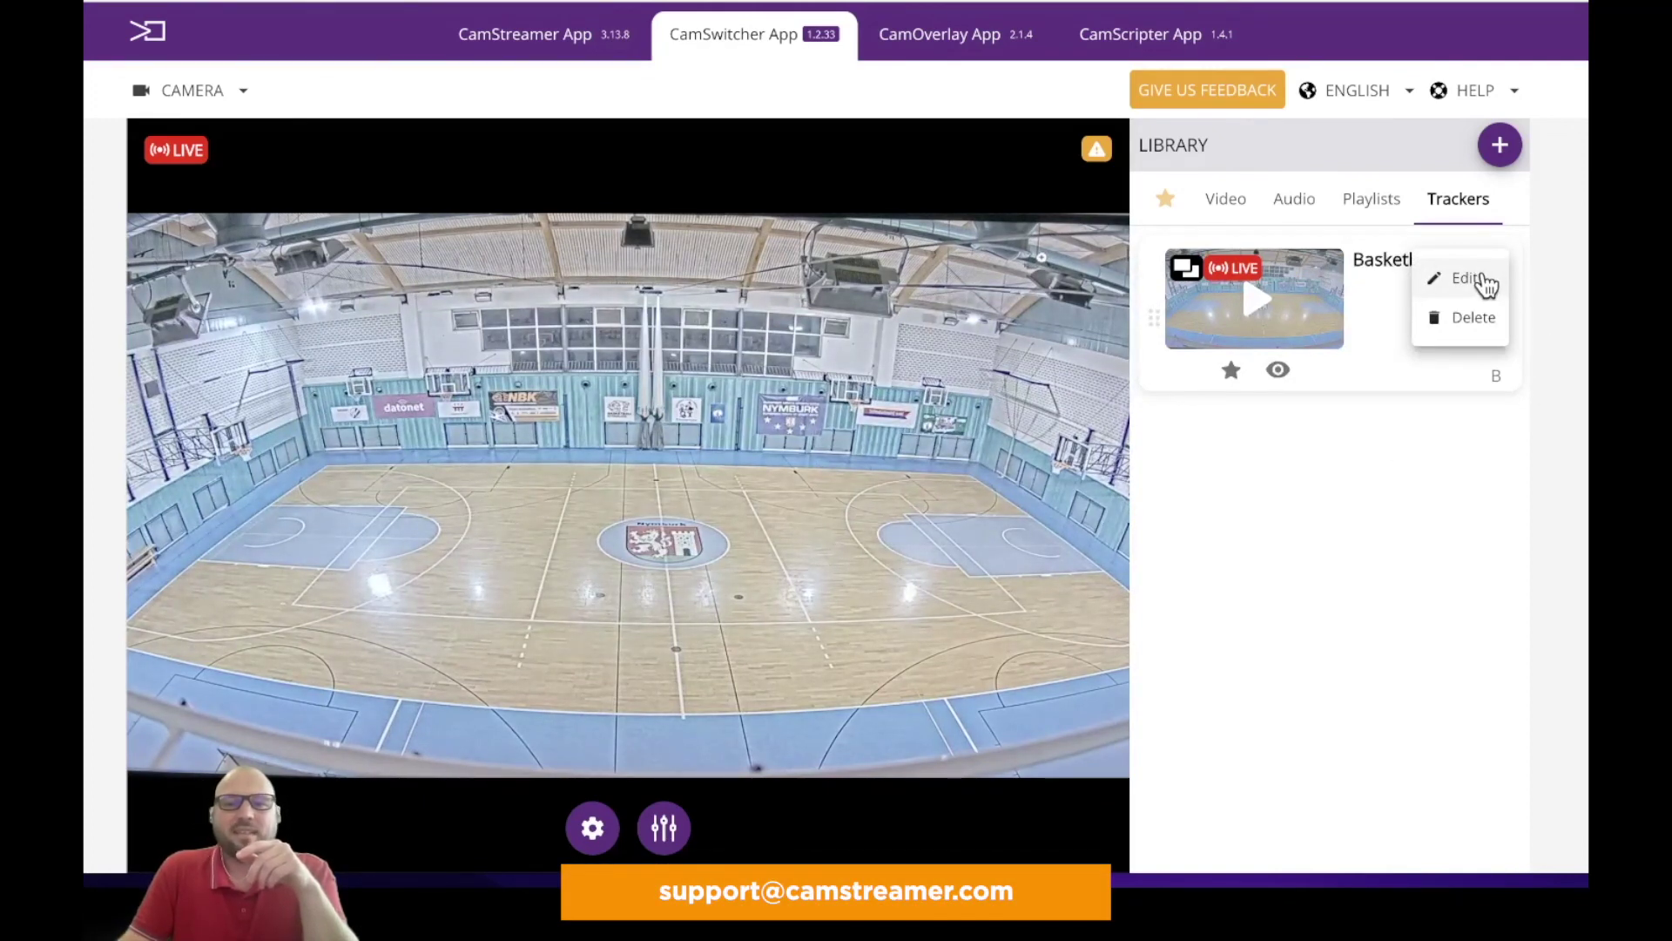
click(1467, 279)
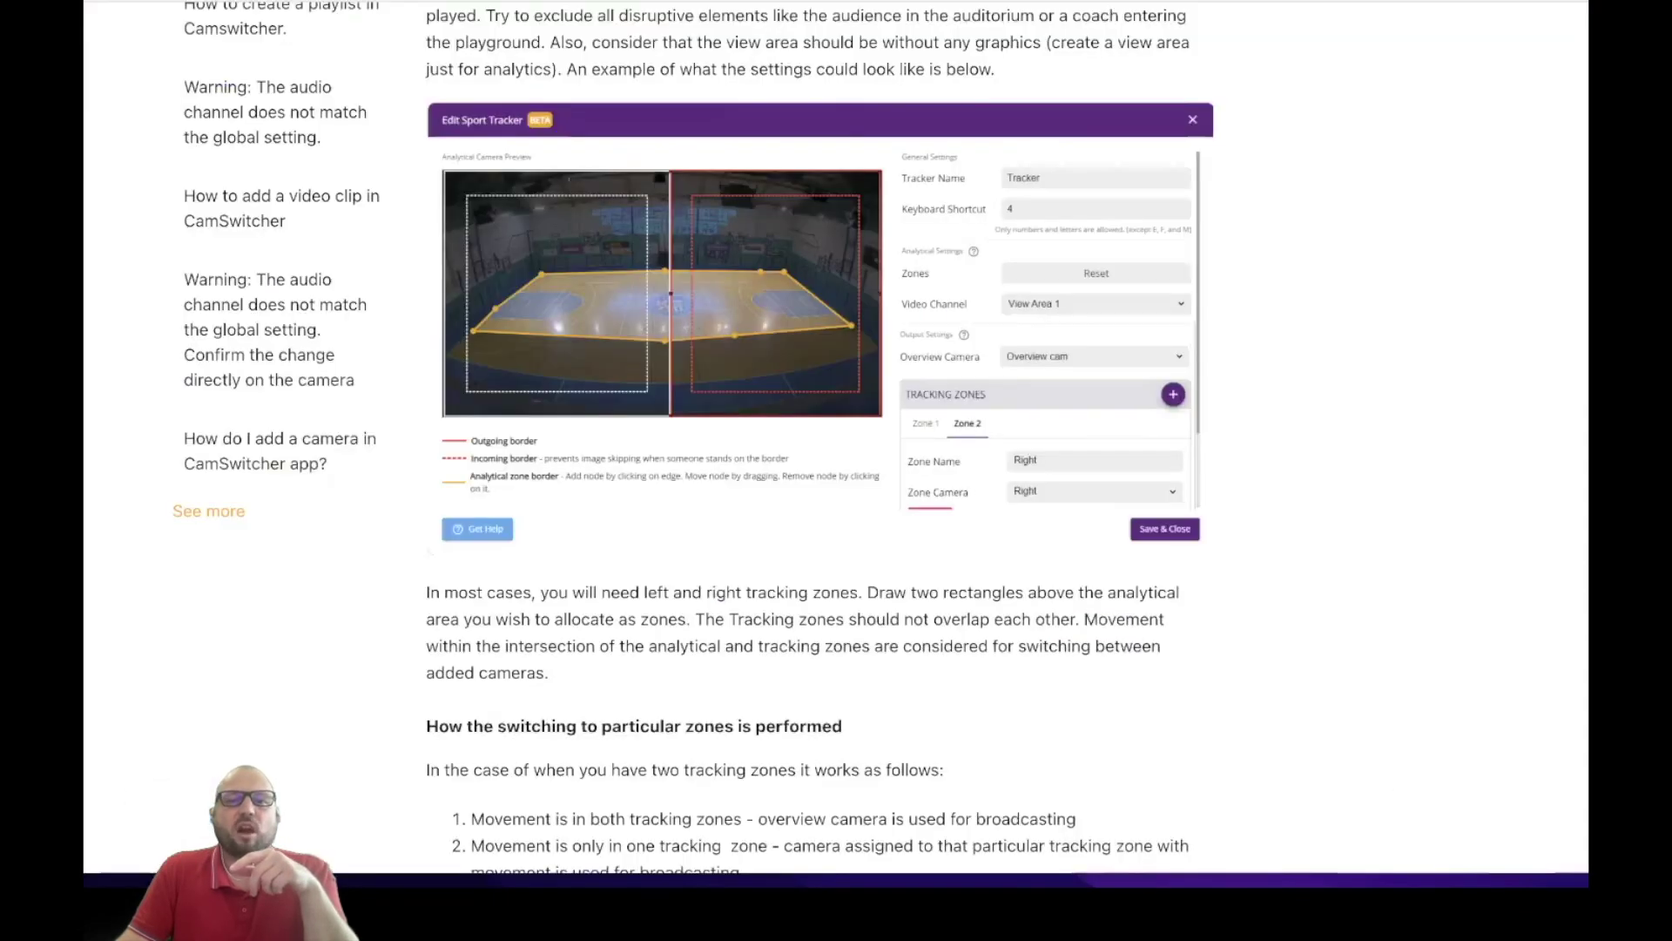
scroll(486, 343, up, 2)
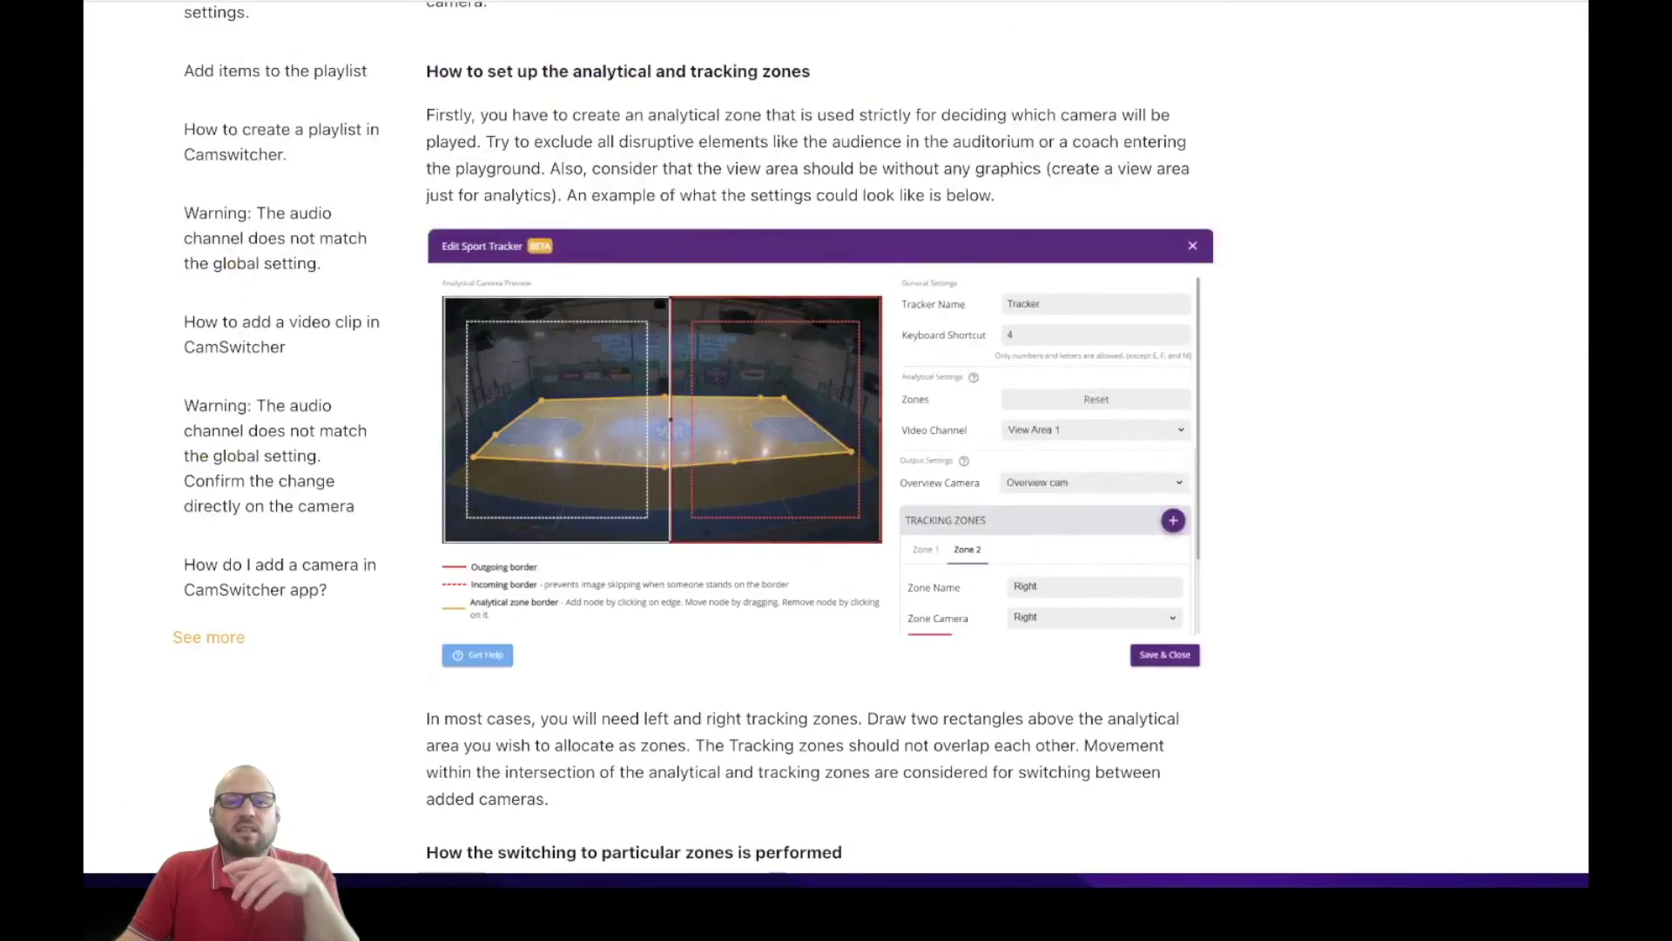